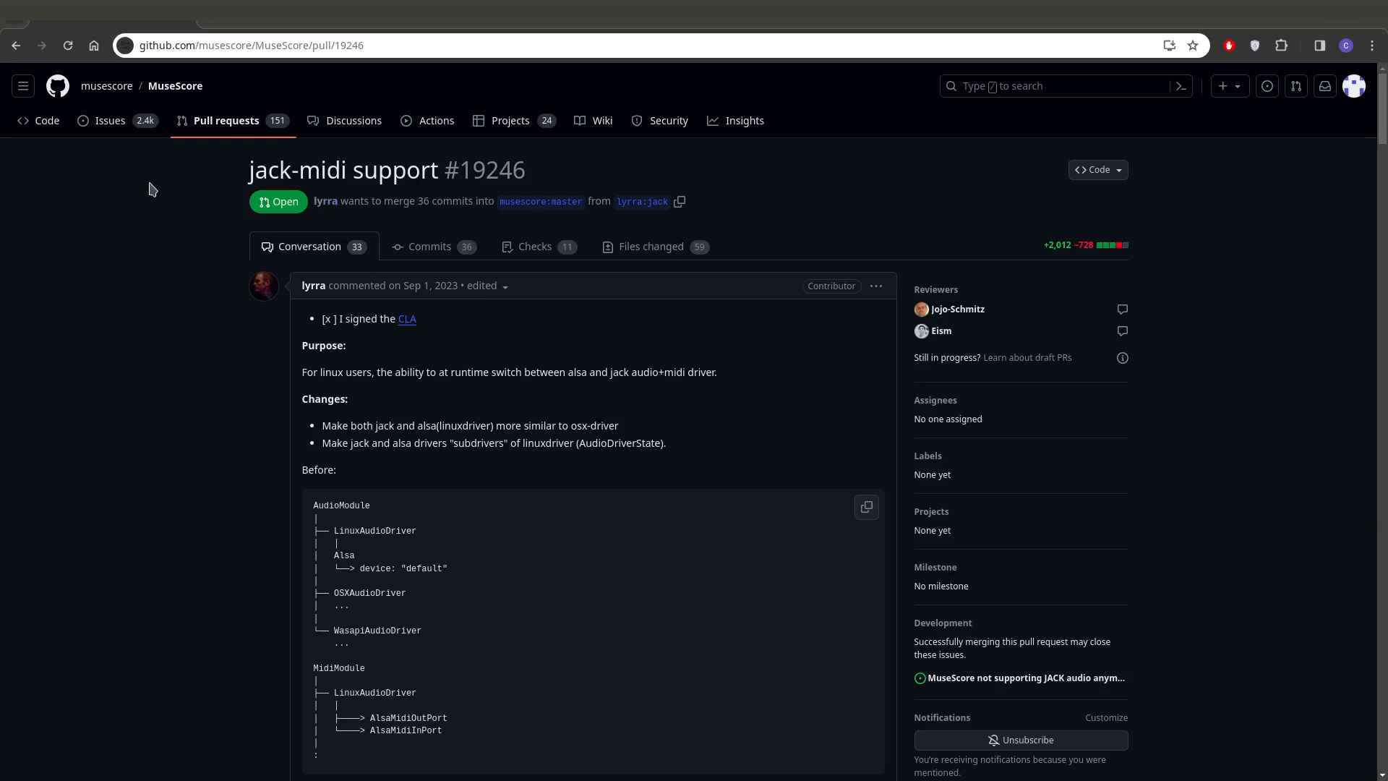
Bring up QjackCtl's JACK control window and shift it slightly up and to the right.
left_click(107, 86)
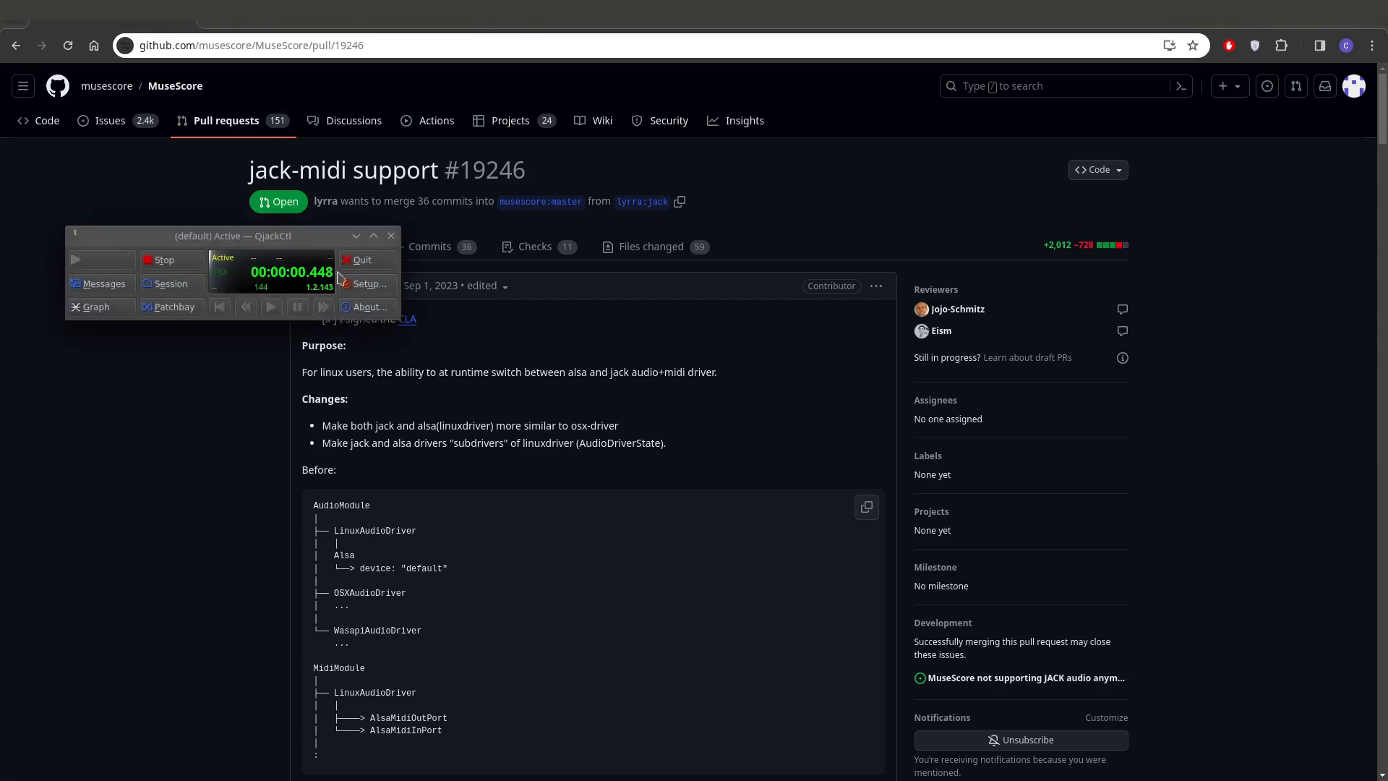
left_click_drag(251, 235, 303, 221)
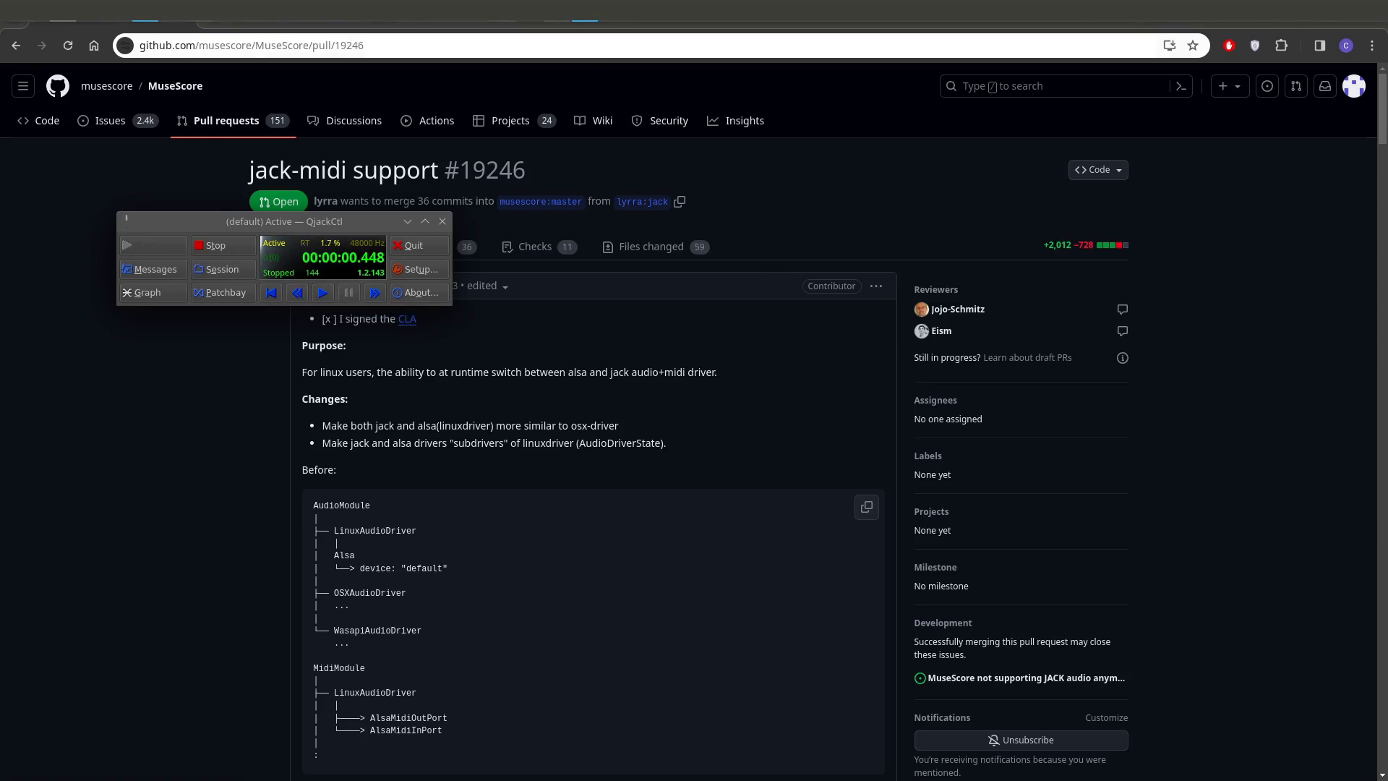
left_click(584, 10)
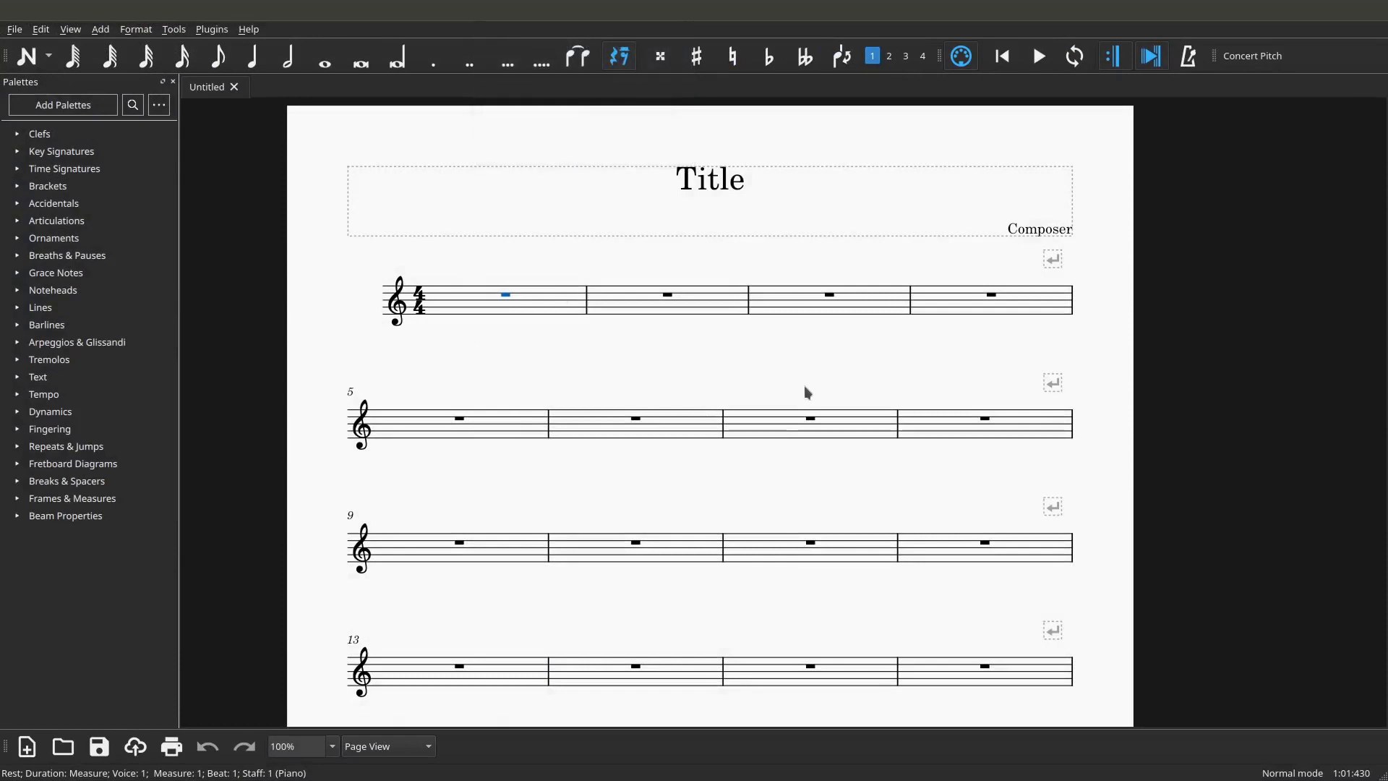
Review MuseScore's JACK audio, MIDI, transport and timebase master preferences, then cancel without changes.
left_click(43, 30)
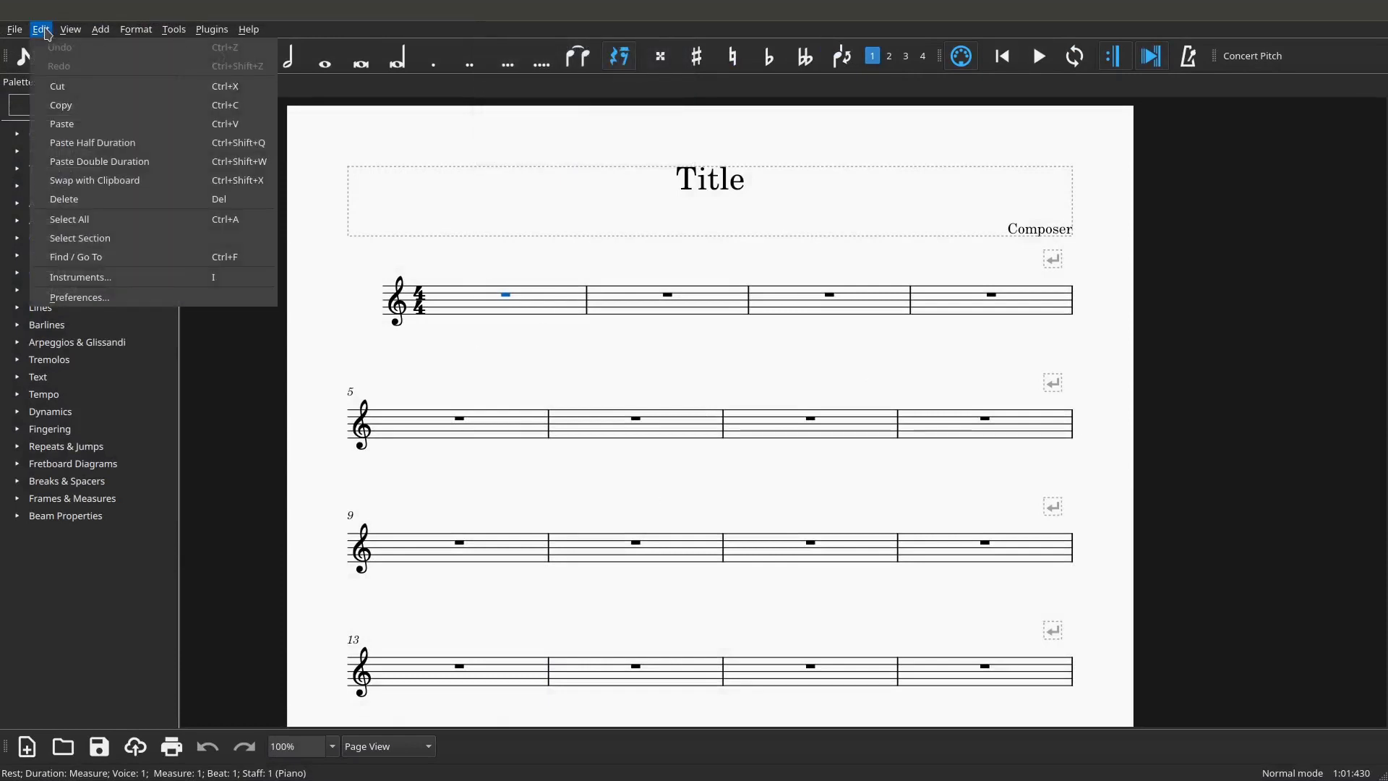
left_click(109, 297)
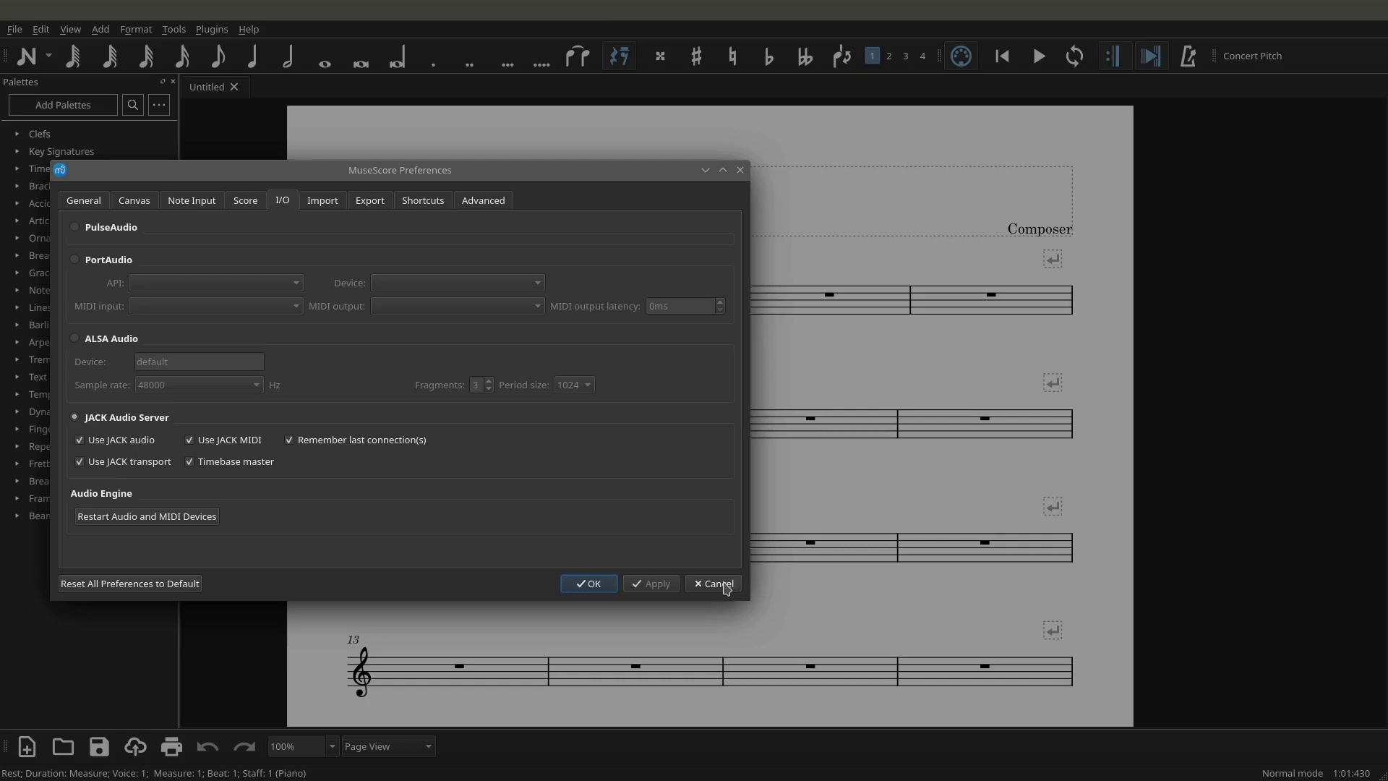
left_click(718, 584)
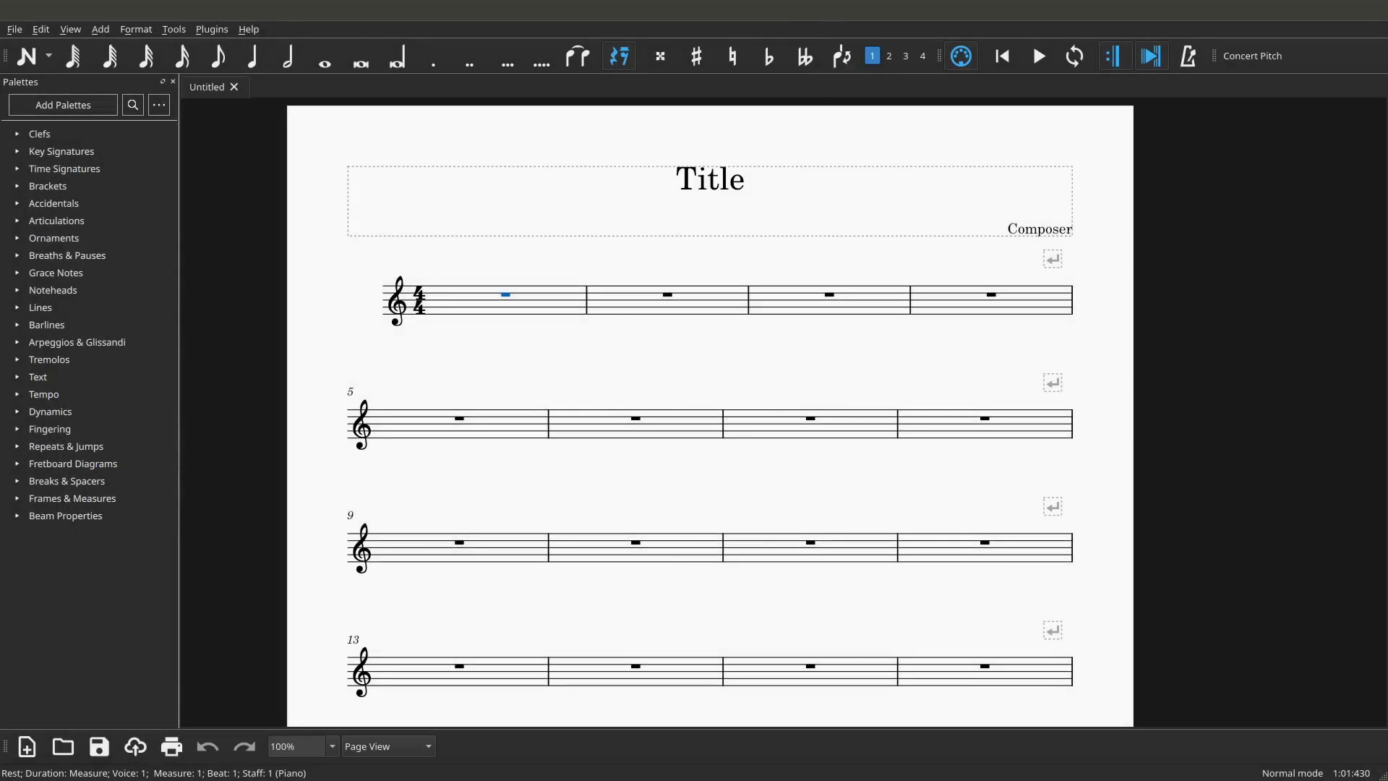
Raise Blender's castle Video Sequencer window, then bring QjackCtl's control window back up.
left_click(571, 9)
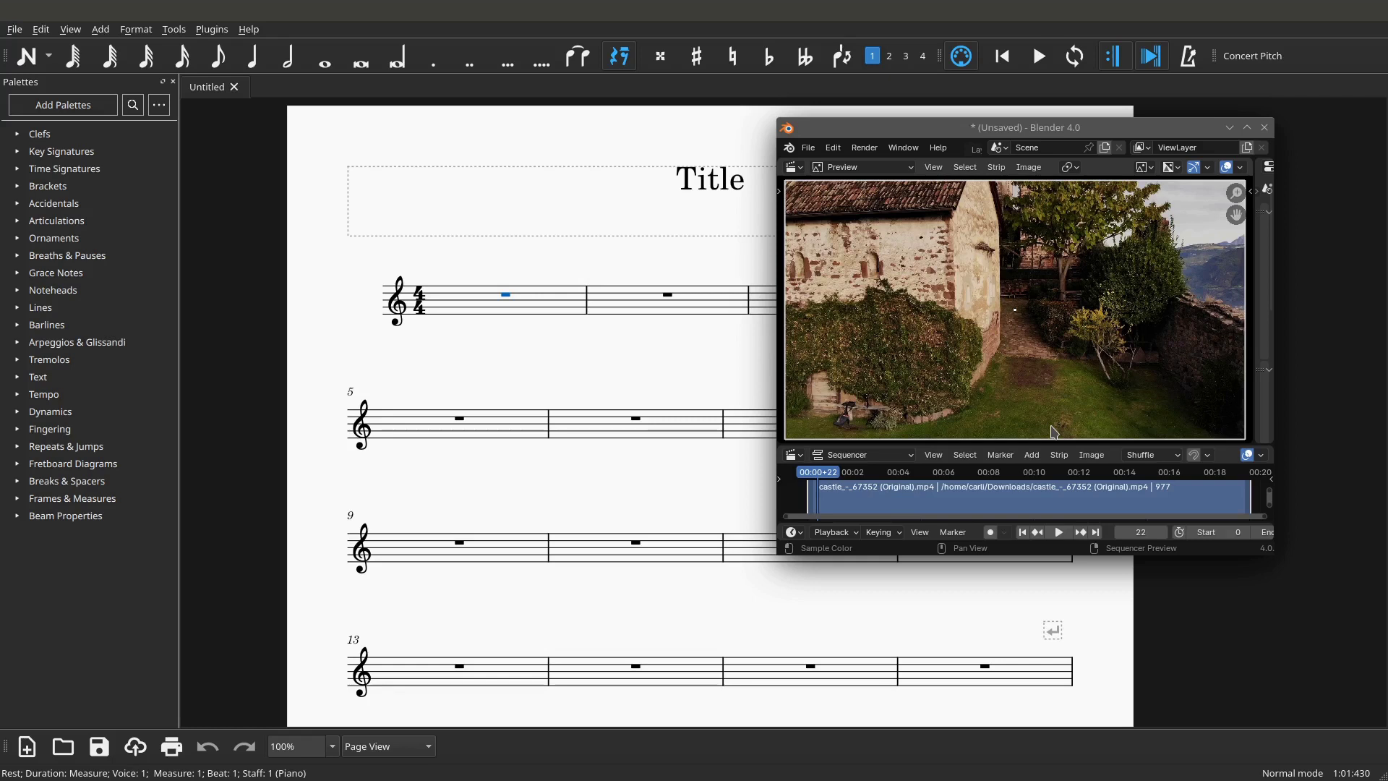
left_click(143, 21)
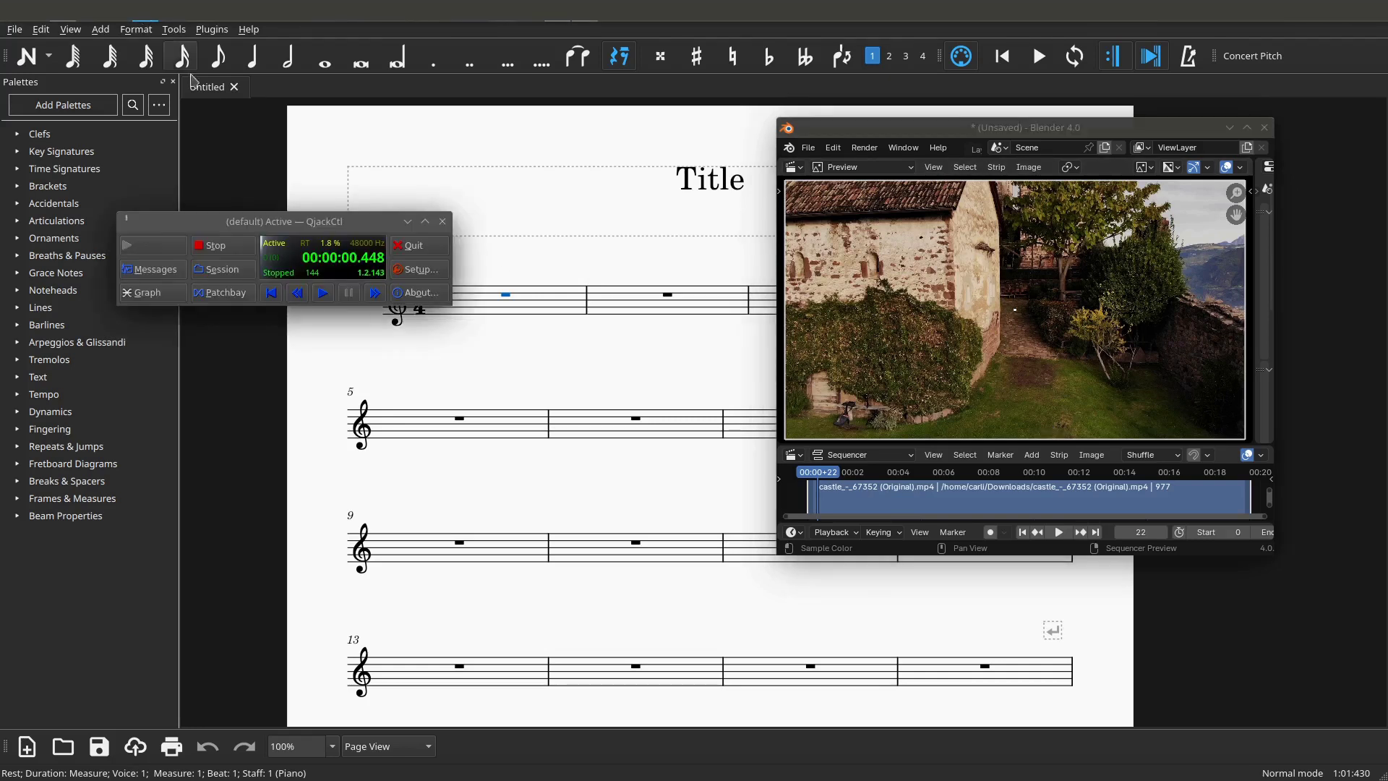
Start and stop JACK transport from QjackCtl, Blender's sequencer, then MuseScore's play button in turn.
left_click(323, 293)
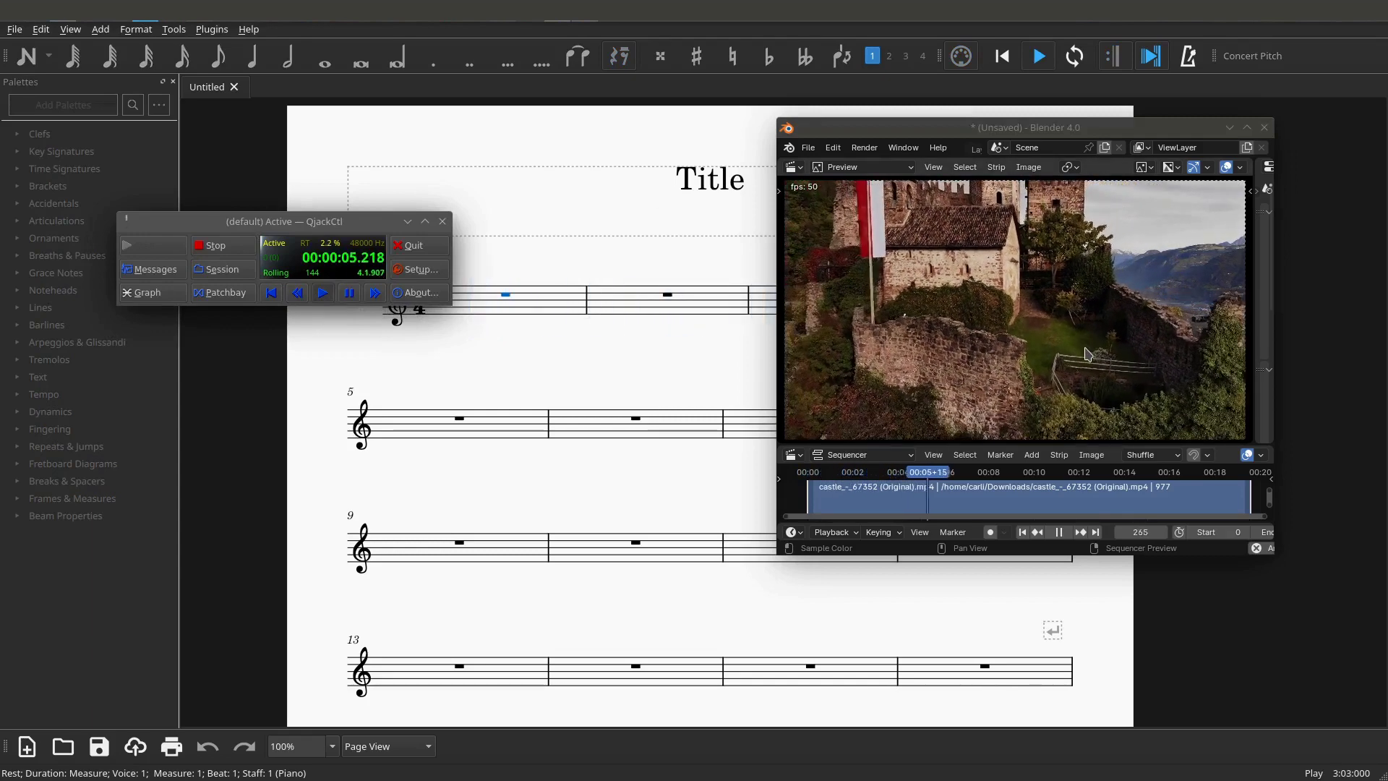
left_click(323, 292)
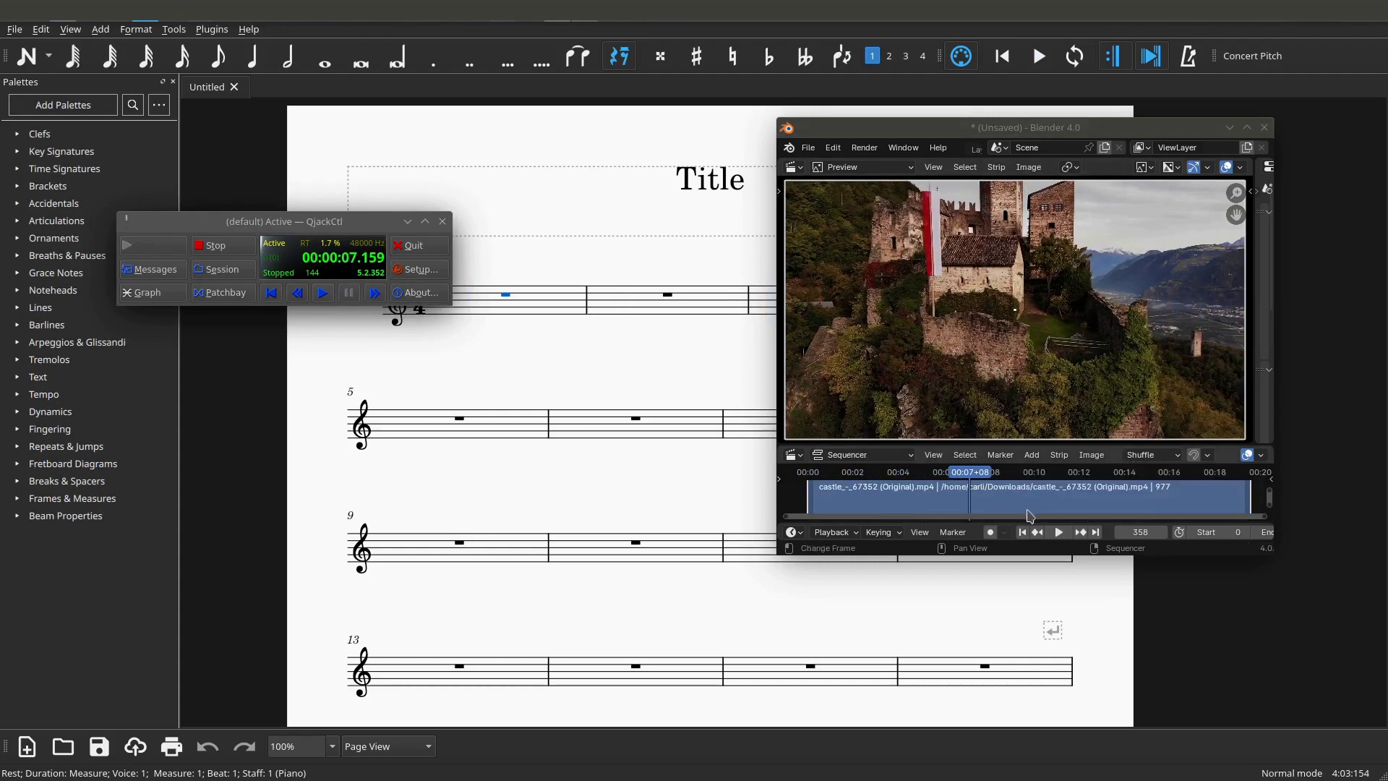
left_click(1059, 532)
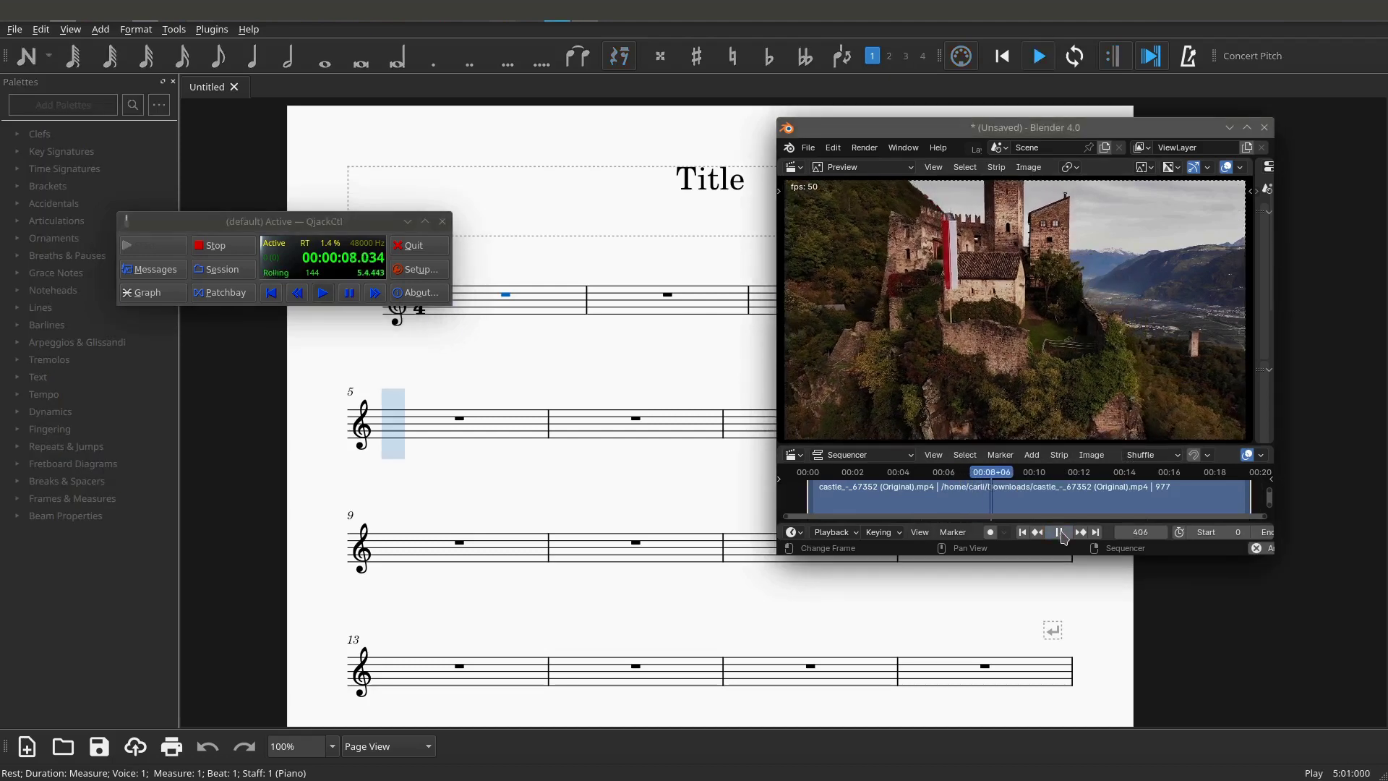
left_click(1059, 533)
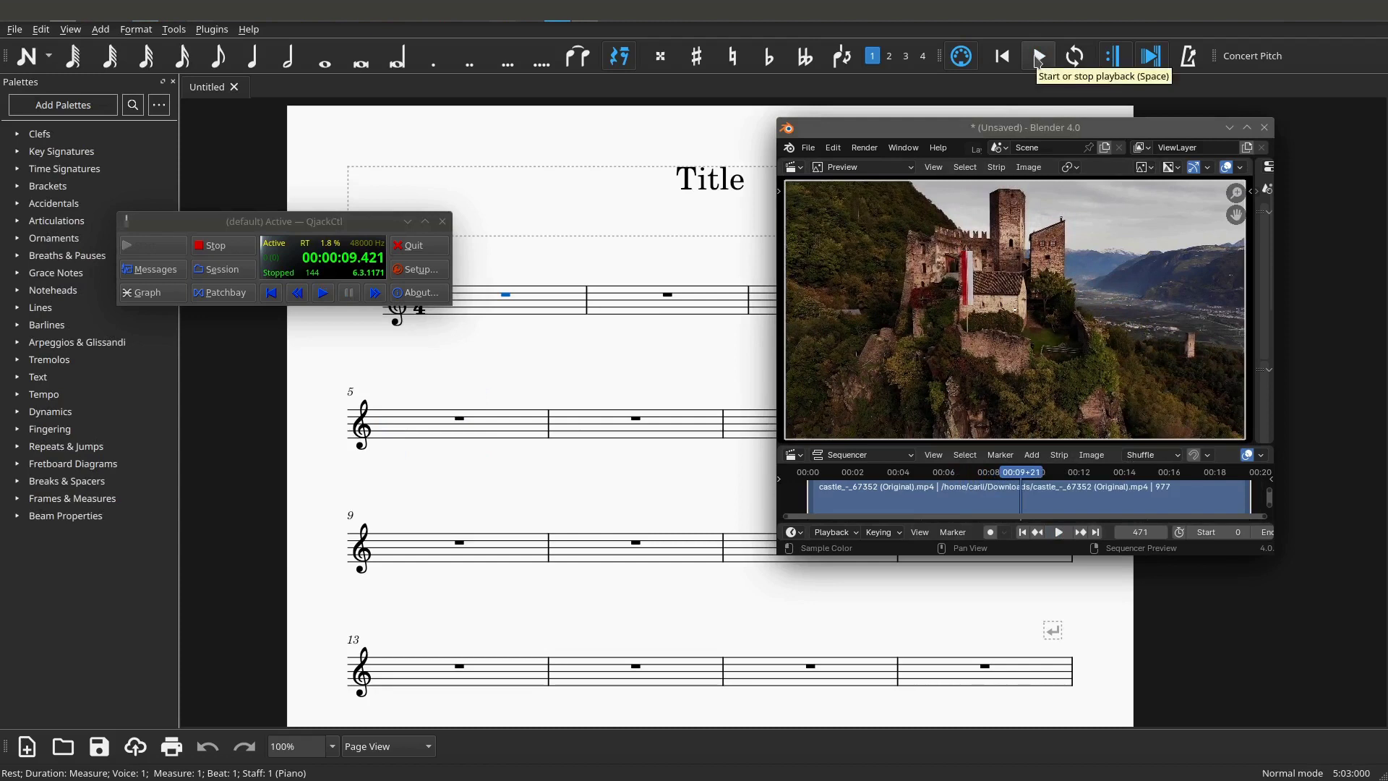
left_click(1038, 57)
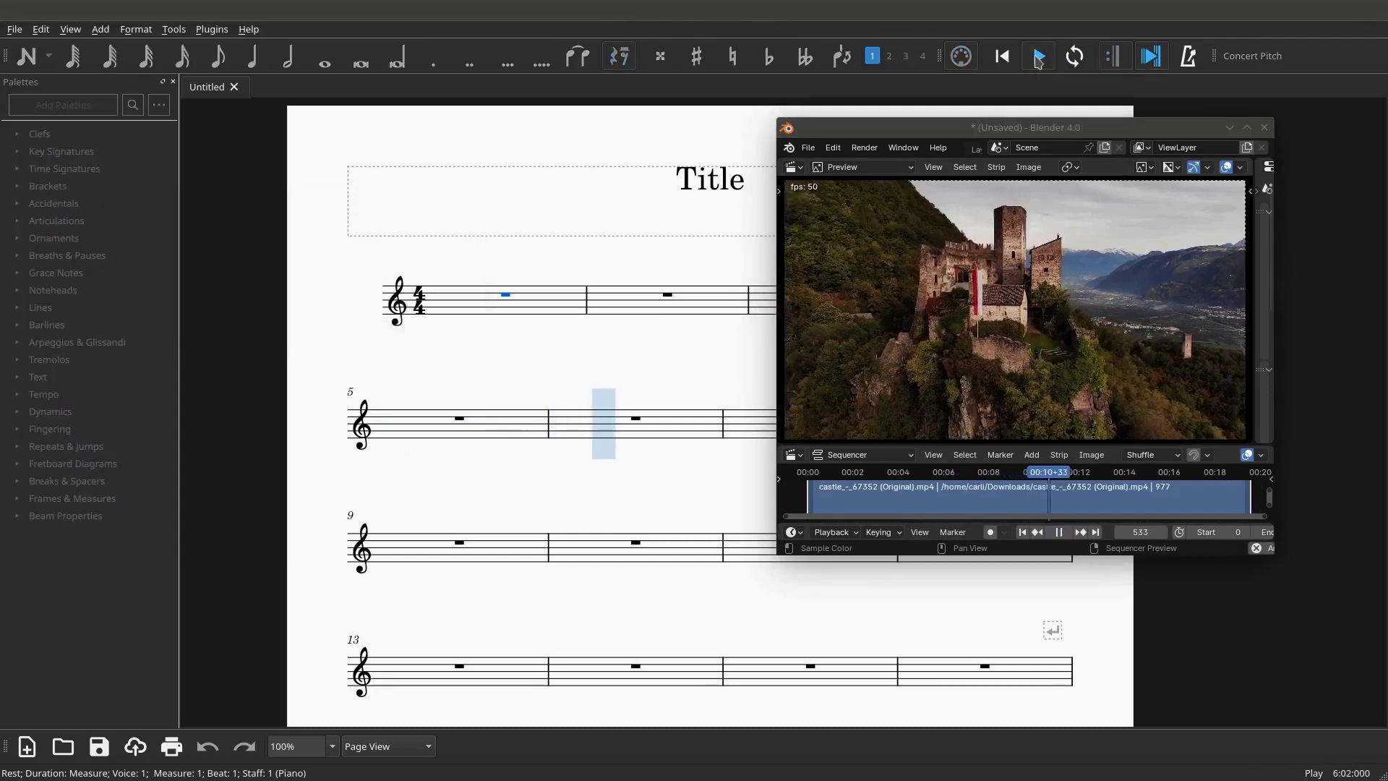
left_click(1038, 58)
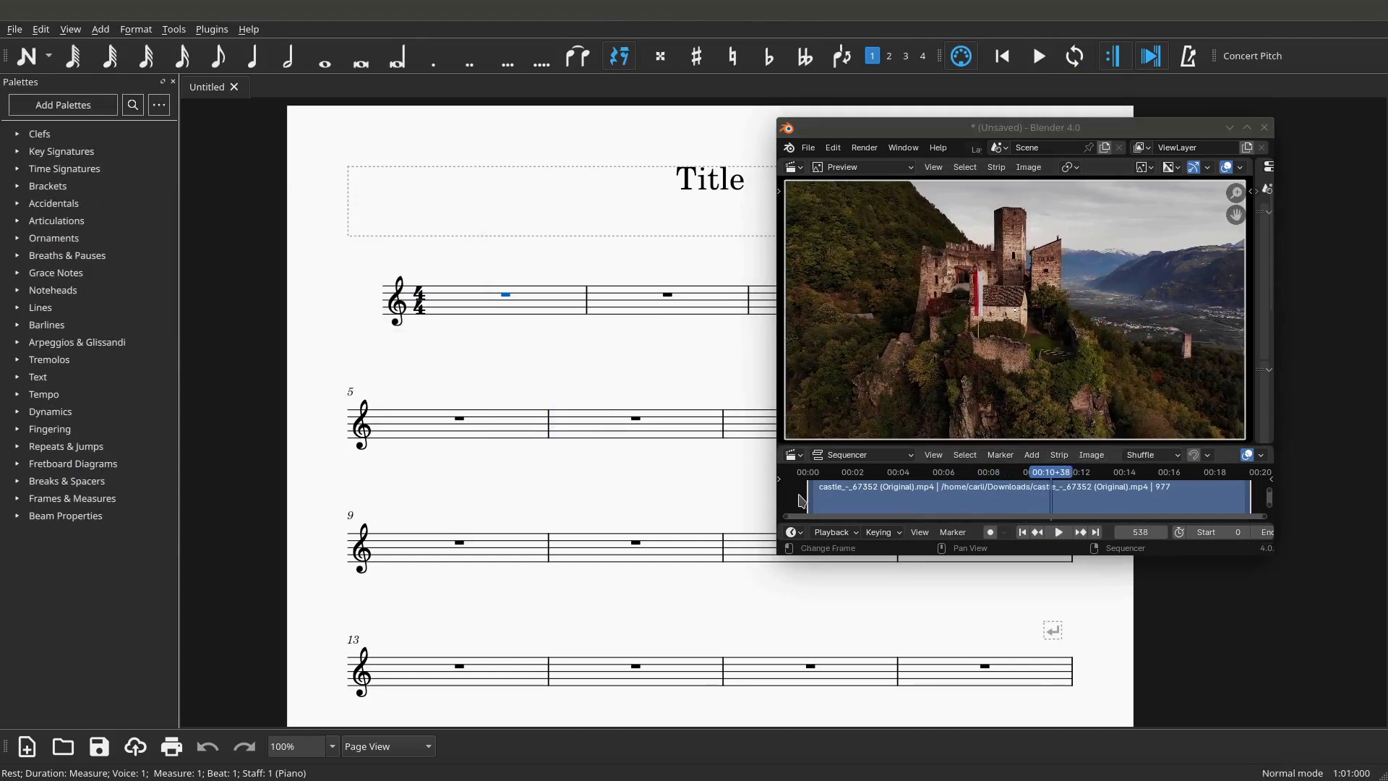
Move Blender's video back to frame 99, then play and stop the score with Space.
left_click(859, 479)
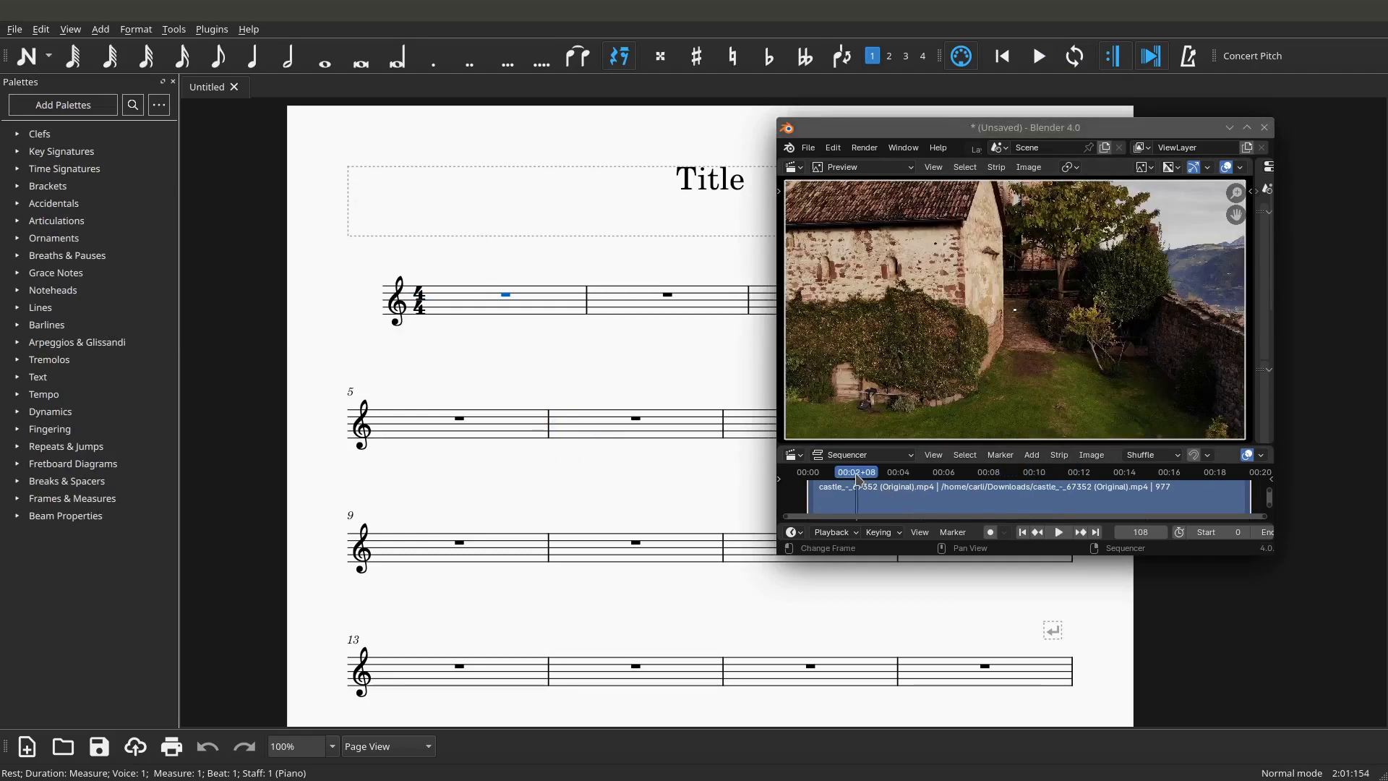
left_click_drag(858, 479, 852, 479)
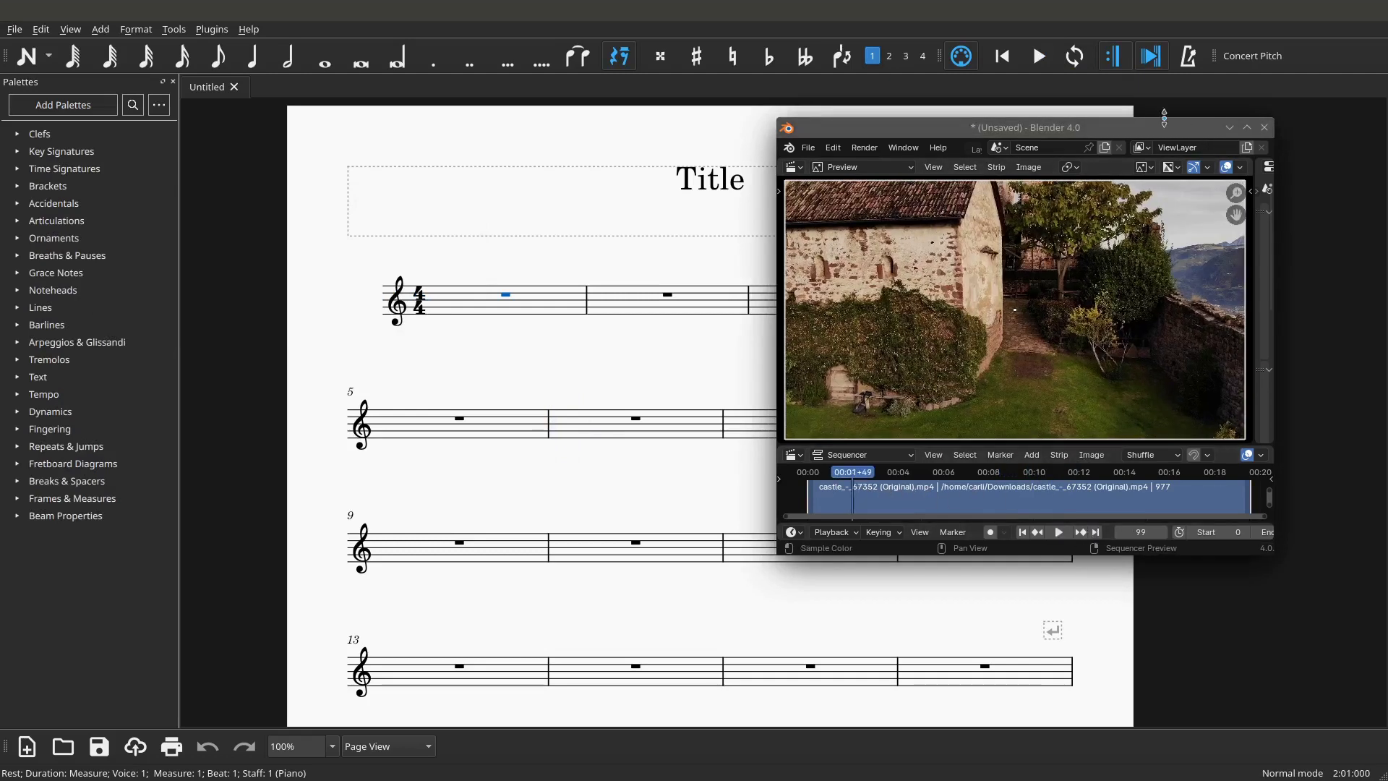
left_click(730, 320)
key("space")
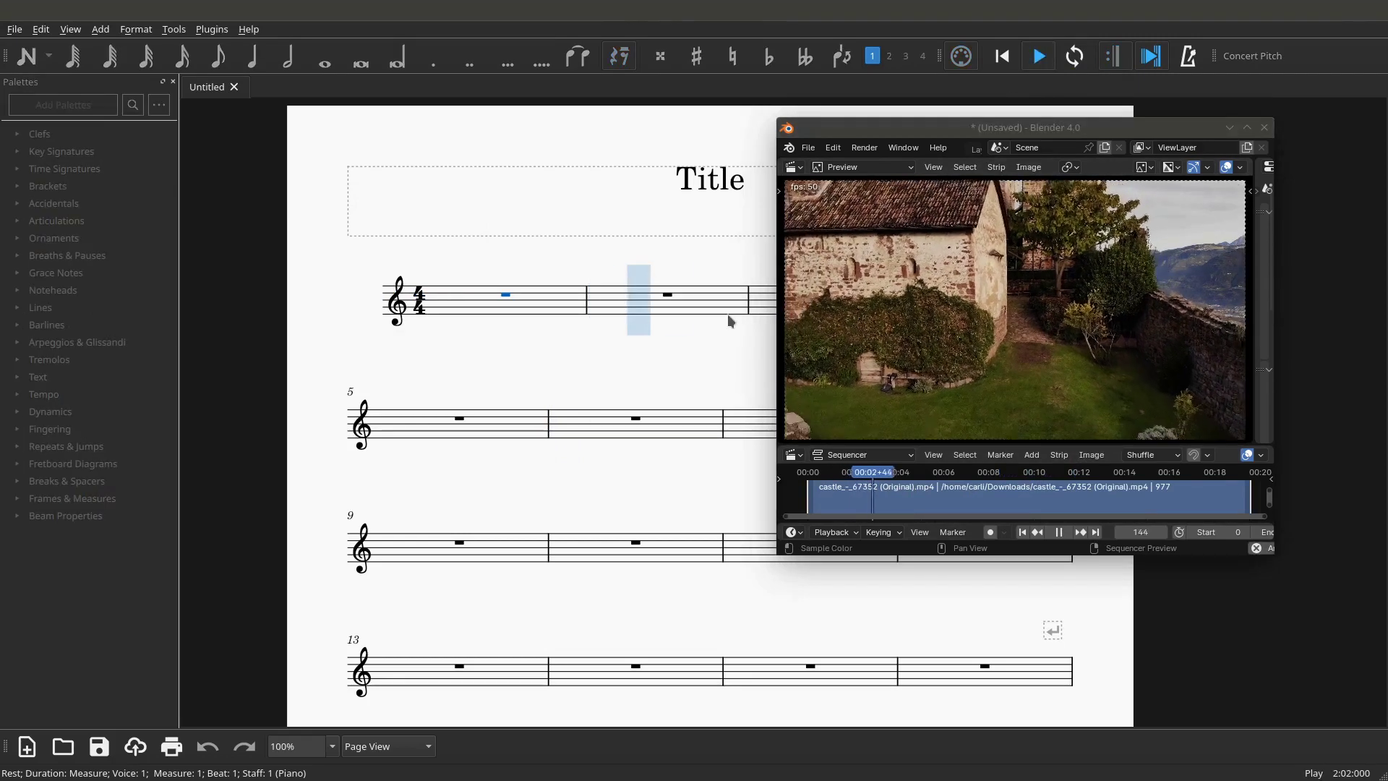
key("space")
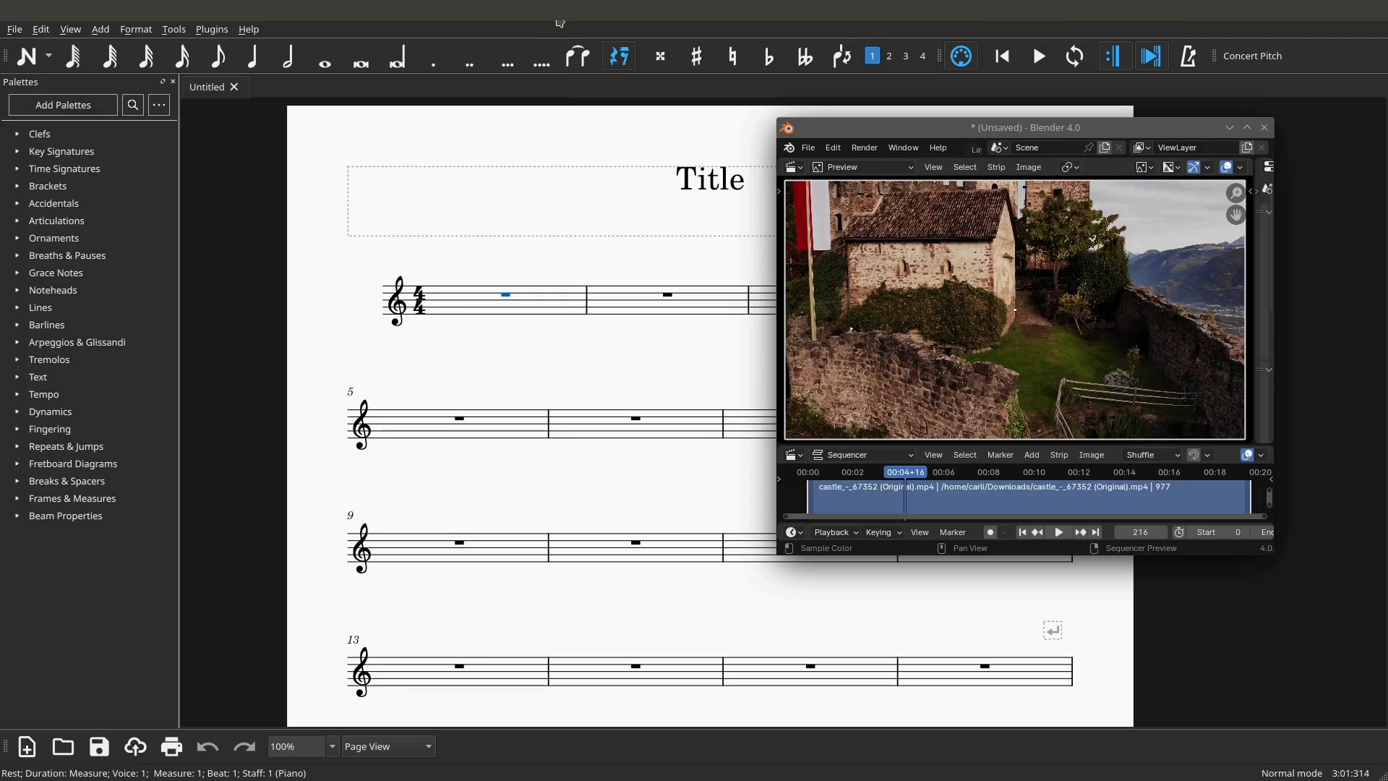
Play and stop the video in Blender, then rewind Qtractor and play it, stopping with Space.
left_click(504, 11)
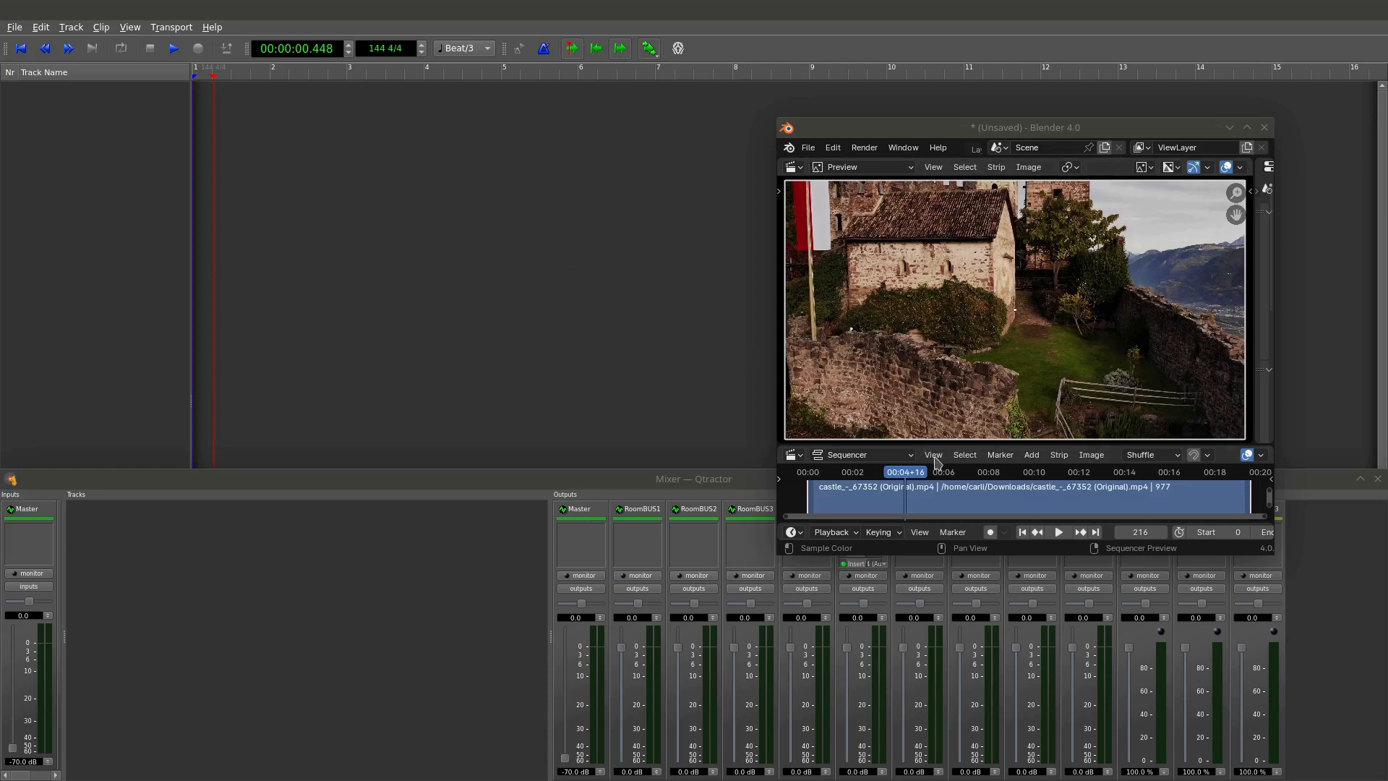
left_click(1058, 532)
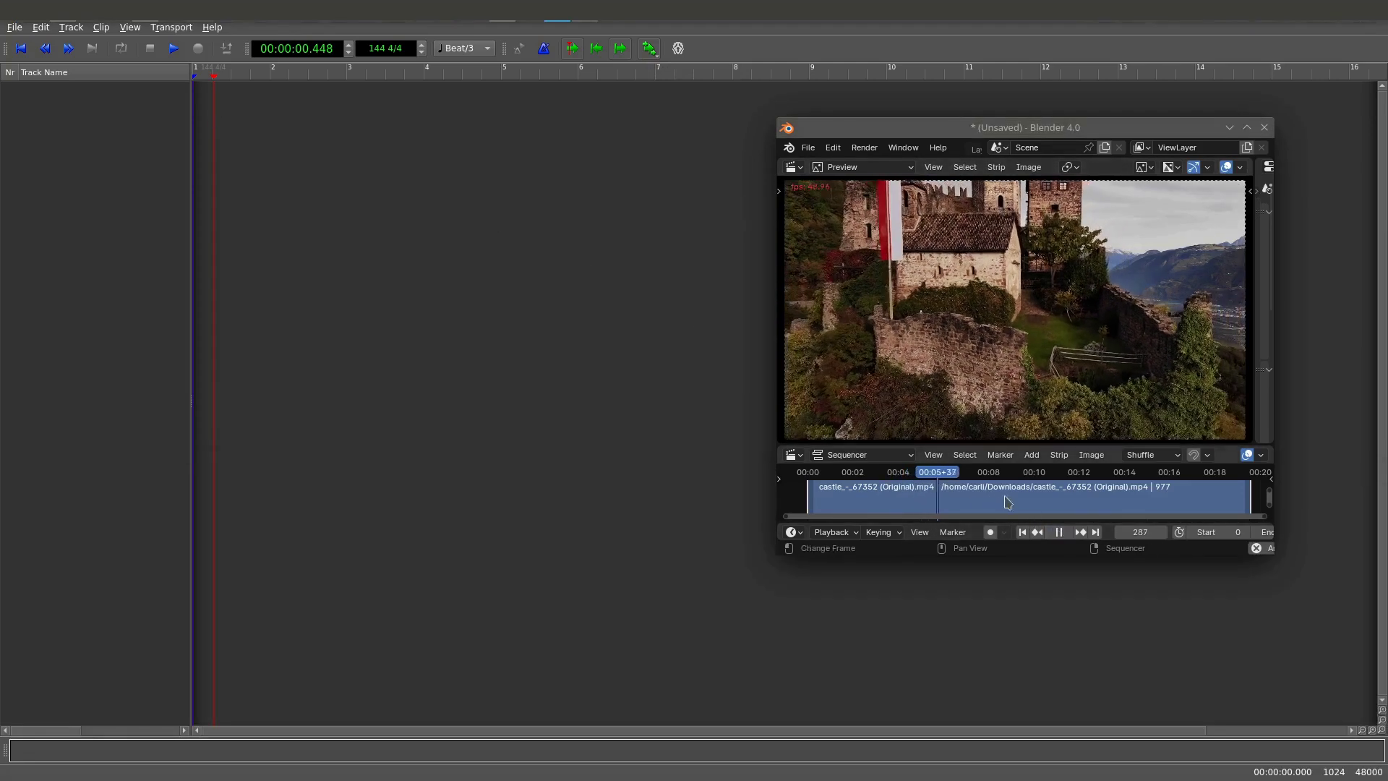
left_click(1058, 532)
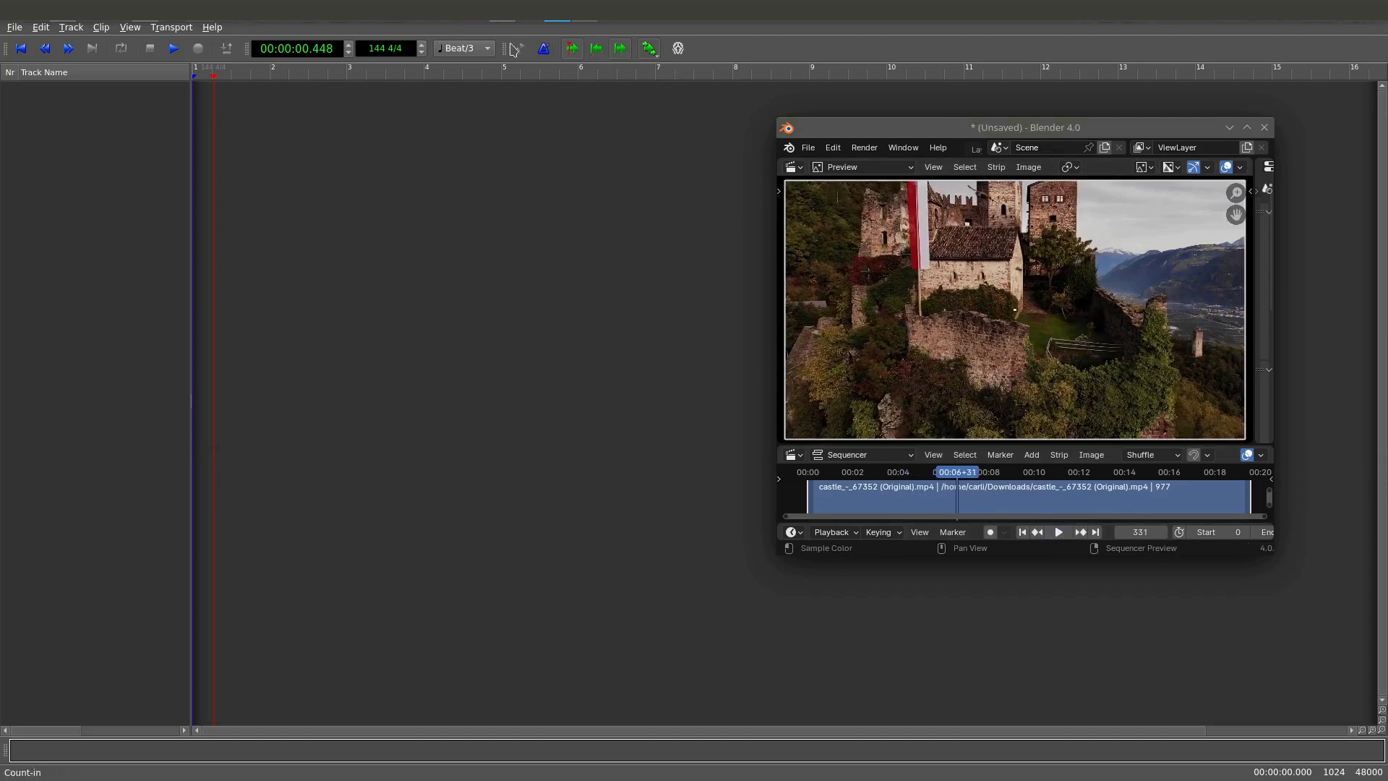
left_click(20, 48)
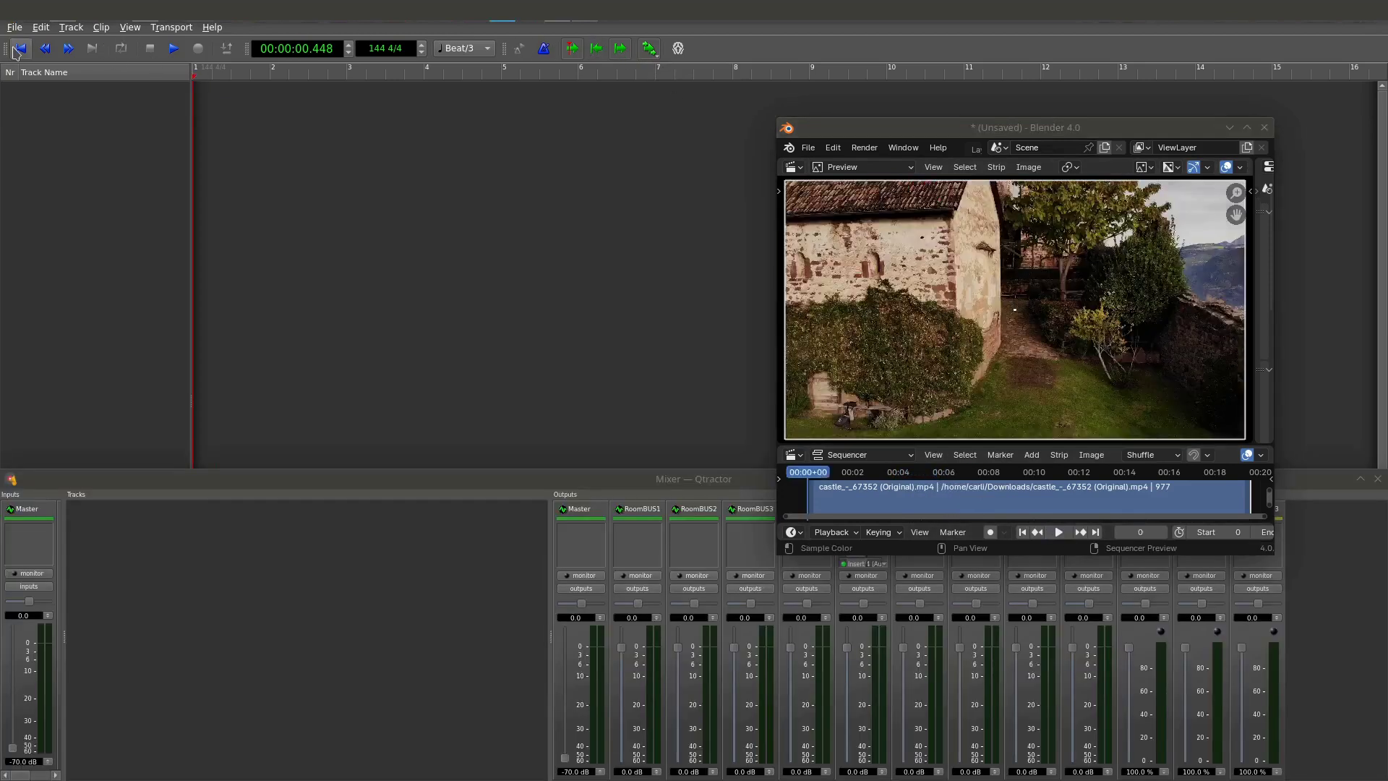
left_click(176, 49)
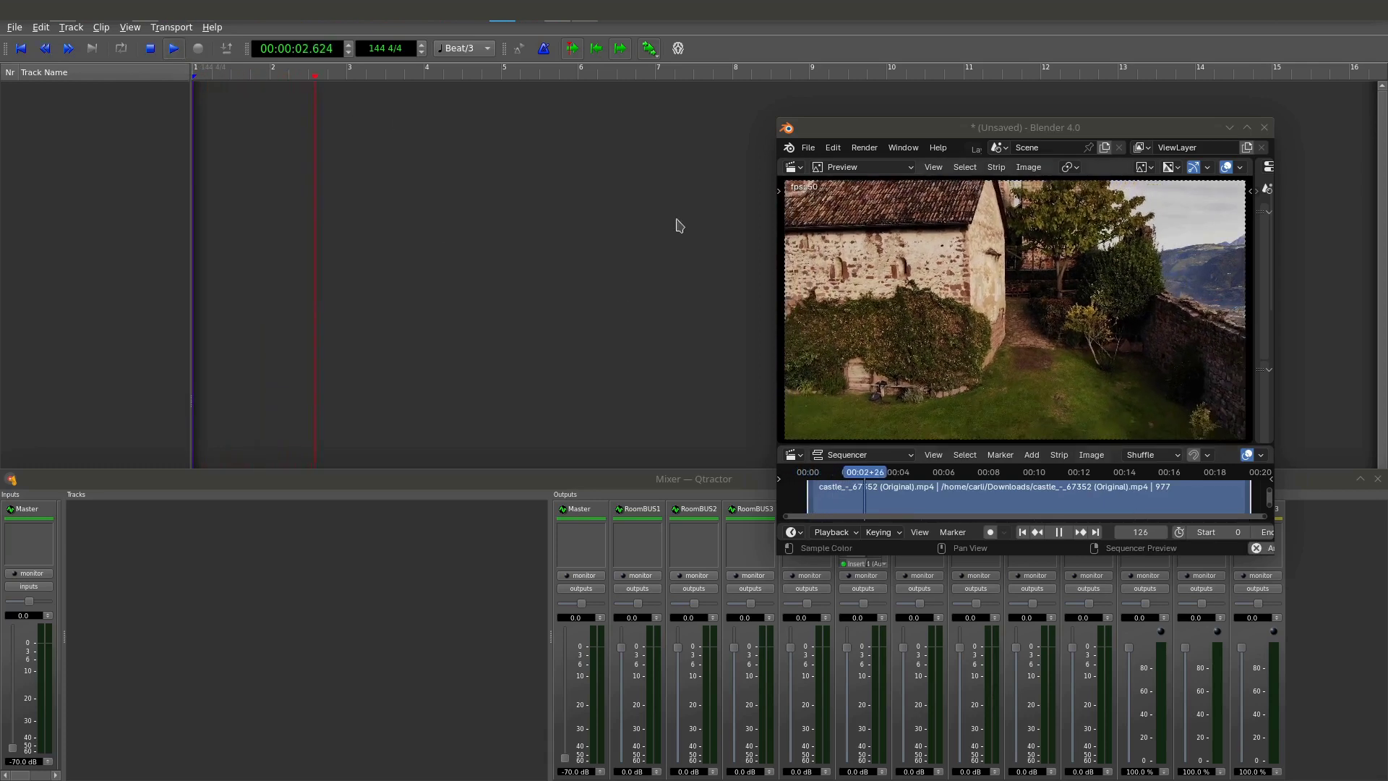
key("space")
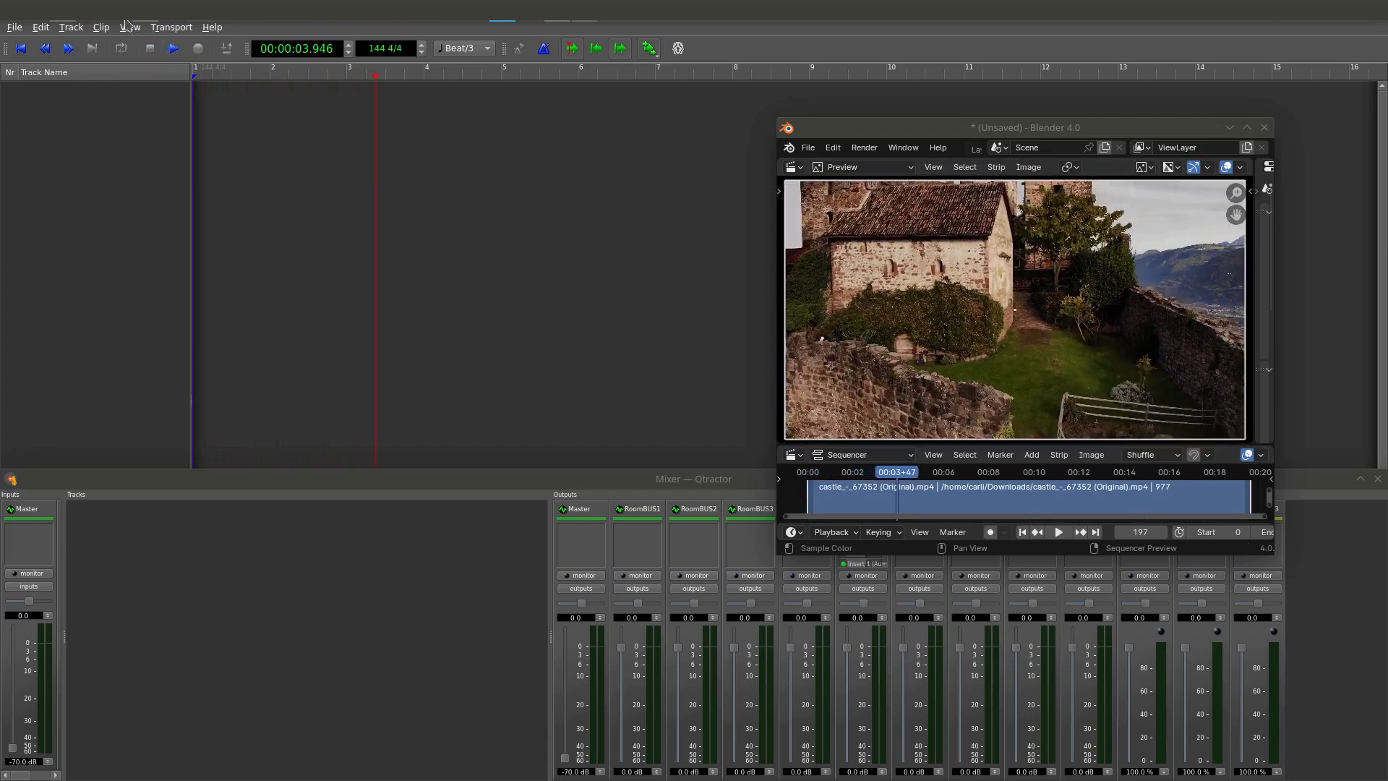
Start and stop JACK transport from QjackCtl, then open Qtractor's transport sync mode list.
left_click(135, 21)
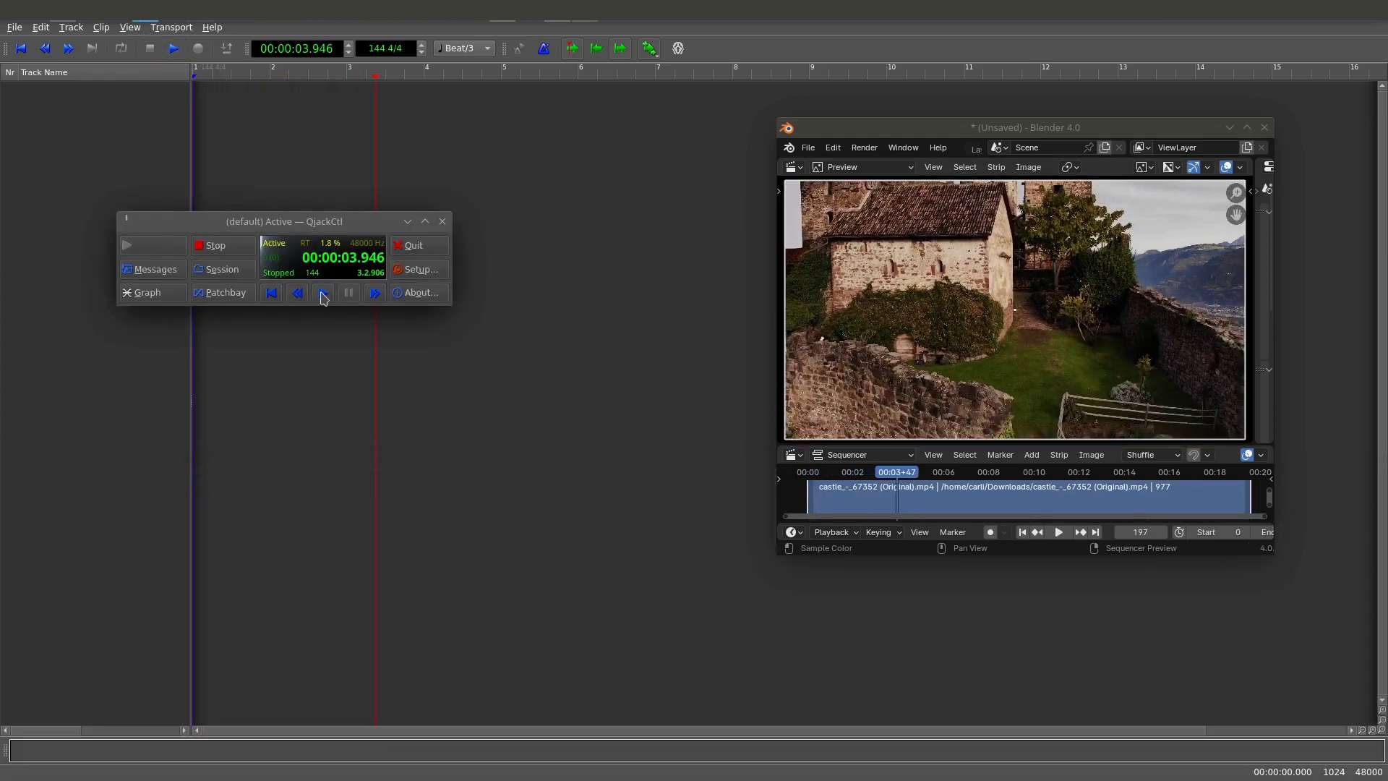
left_click(323, 293)
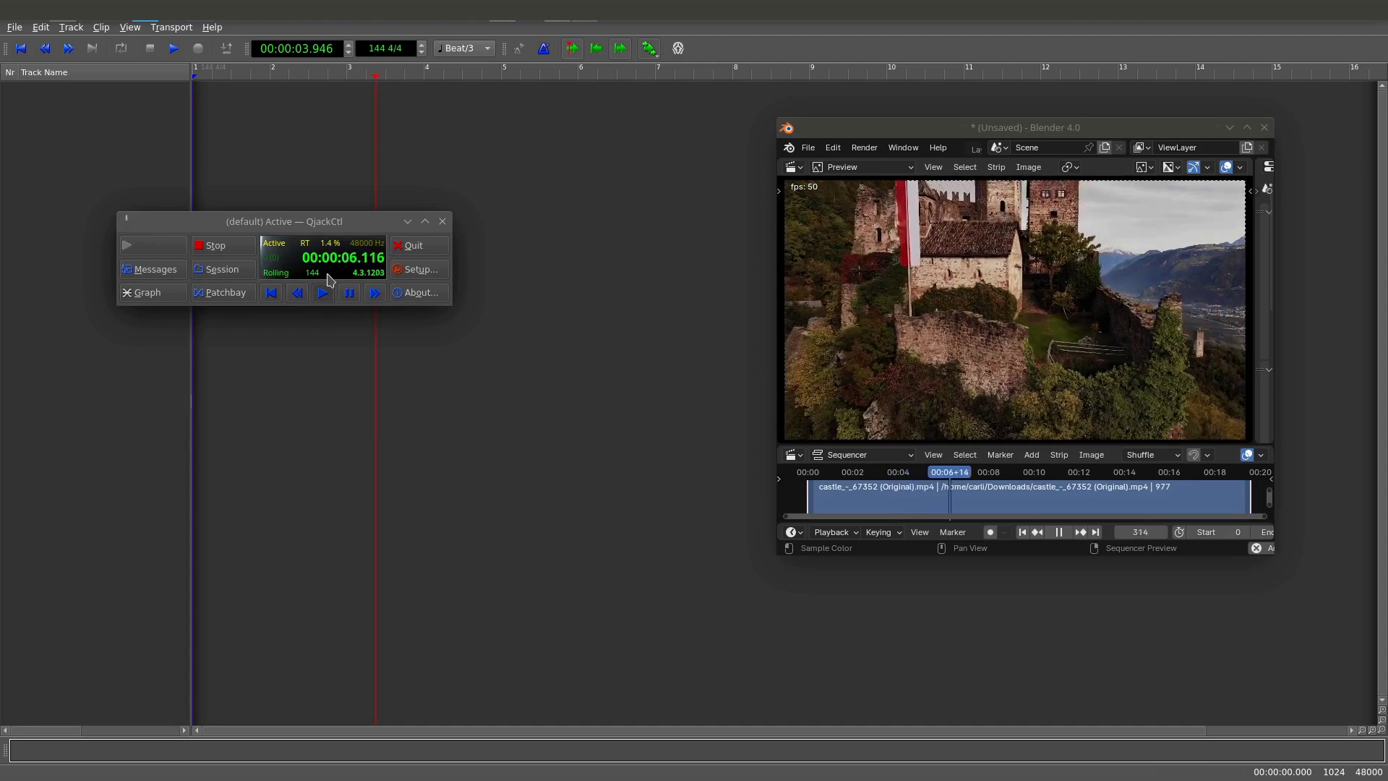
left_click(349, 292)
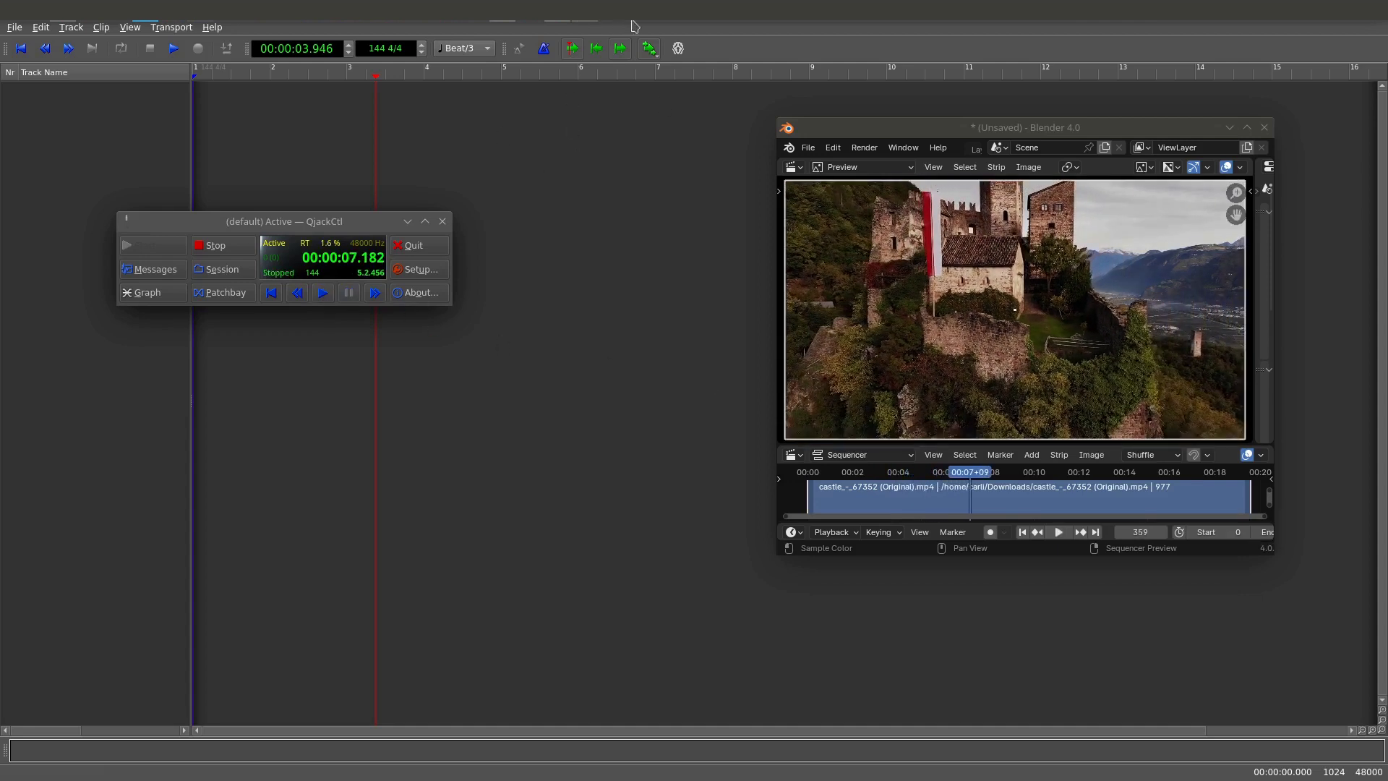
left_click(821, 45)
left_click(650, 49)
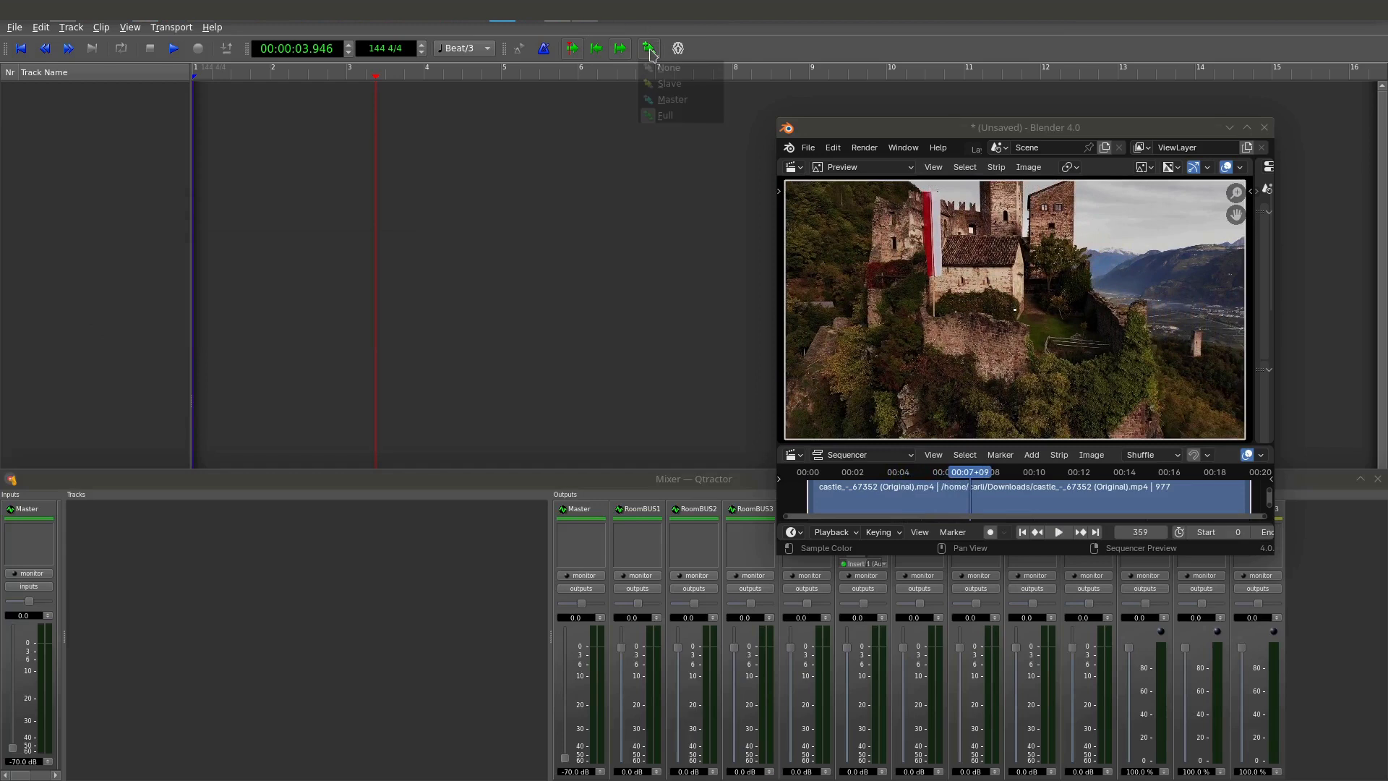
Set Qtractor's transport sync to Full, rewind to the start, then switch sync to Slave.
left_click(662, 115)
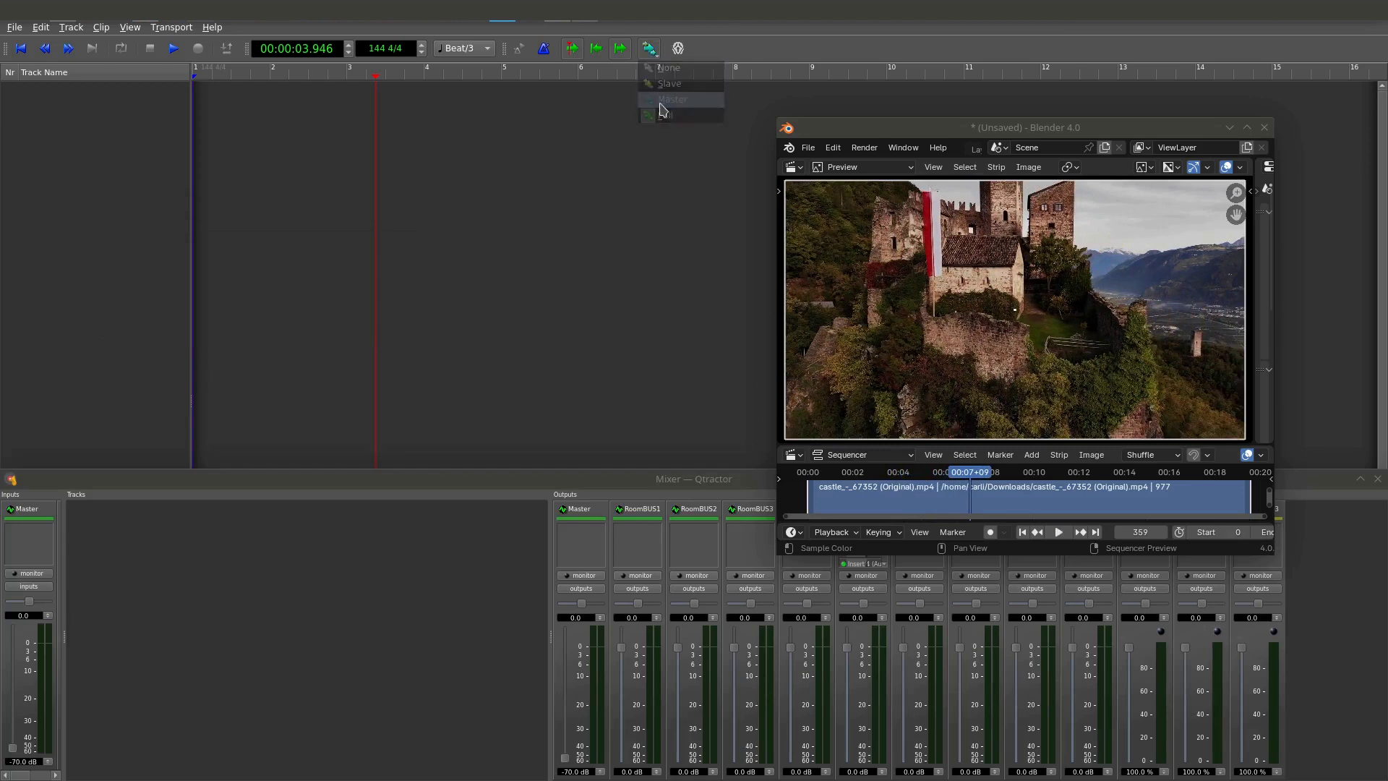
left_click(22, 49)
left_click(649, 48)
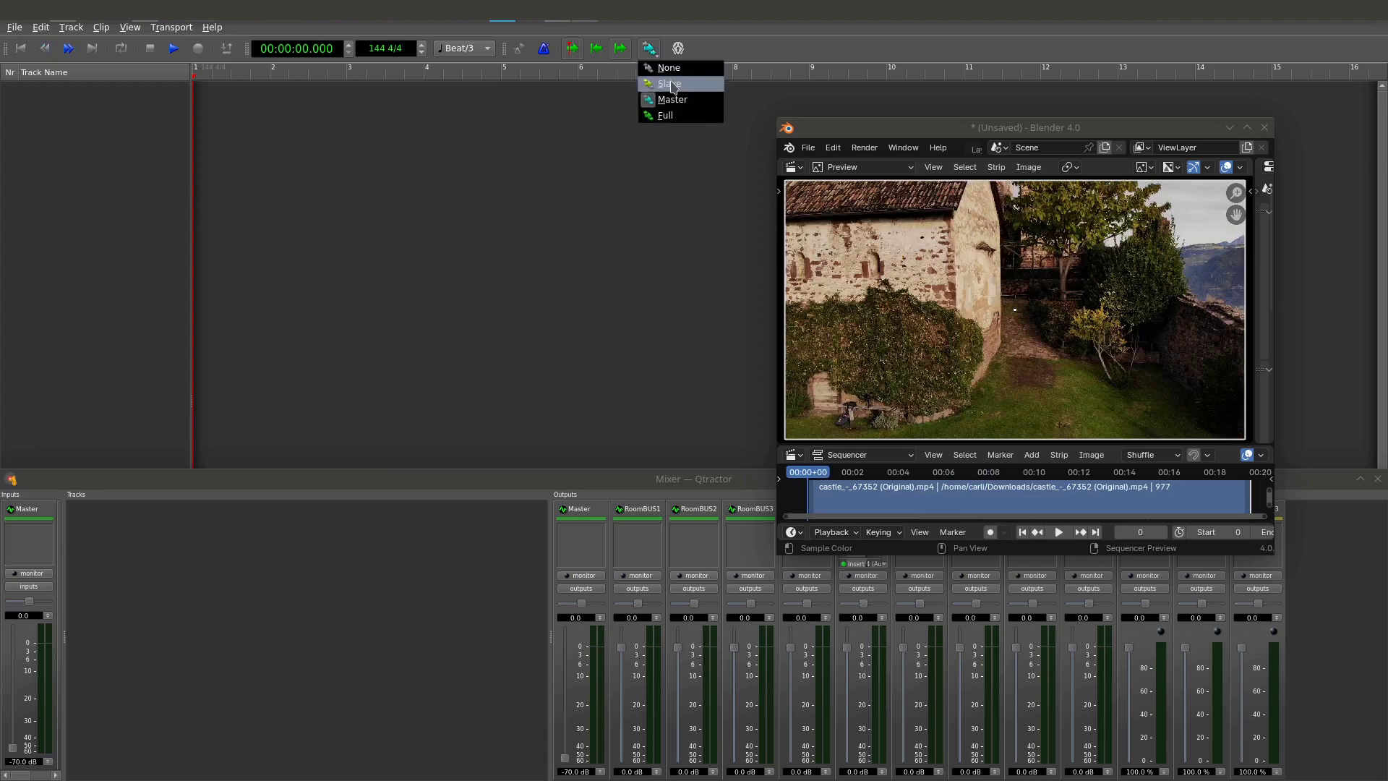
left_click(672, 84)
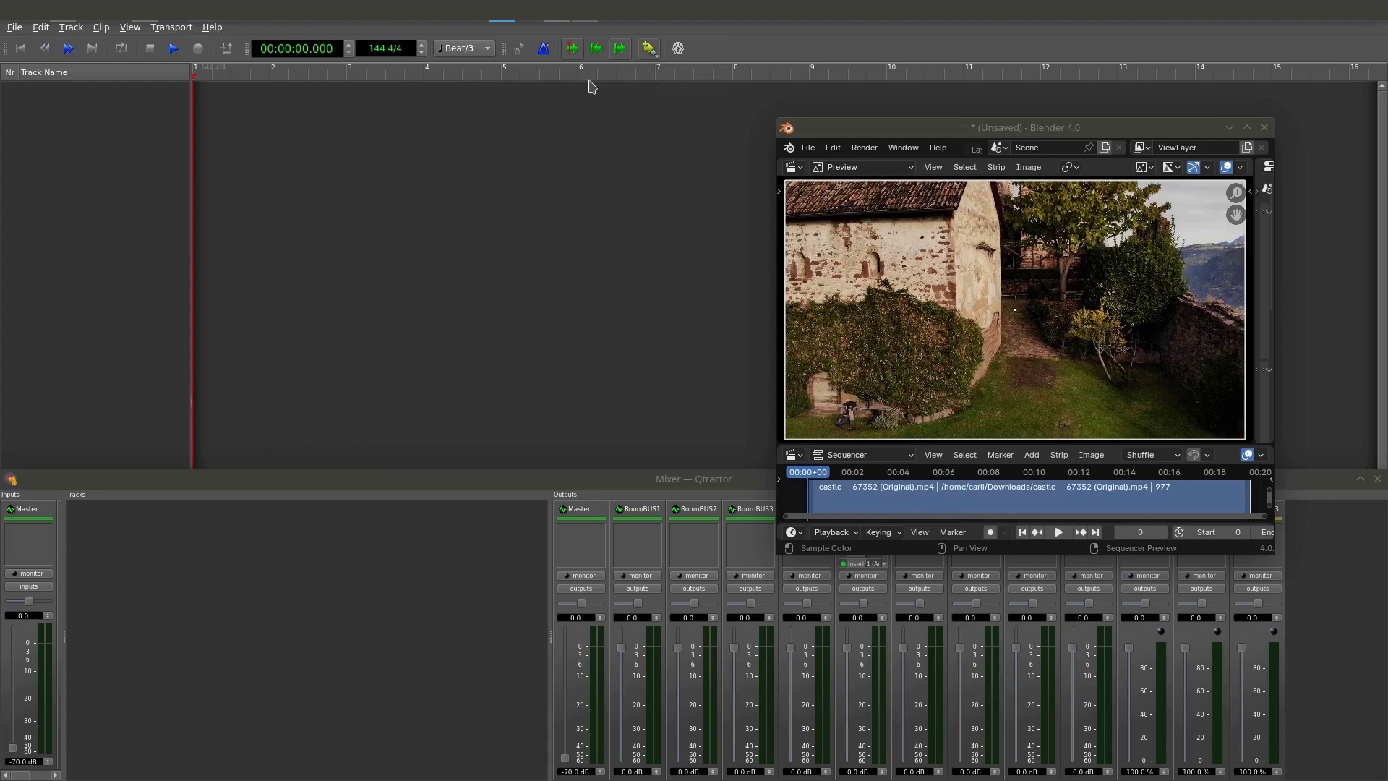
Play and stop the video from Blender, then start and stop JACK transport in QjackCtl.
left_click(1057, 533)
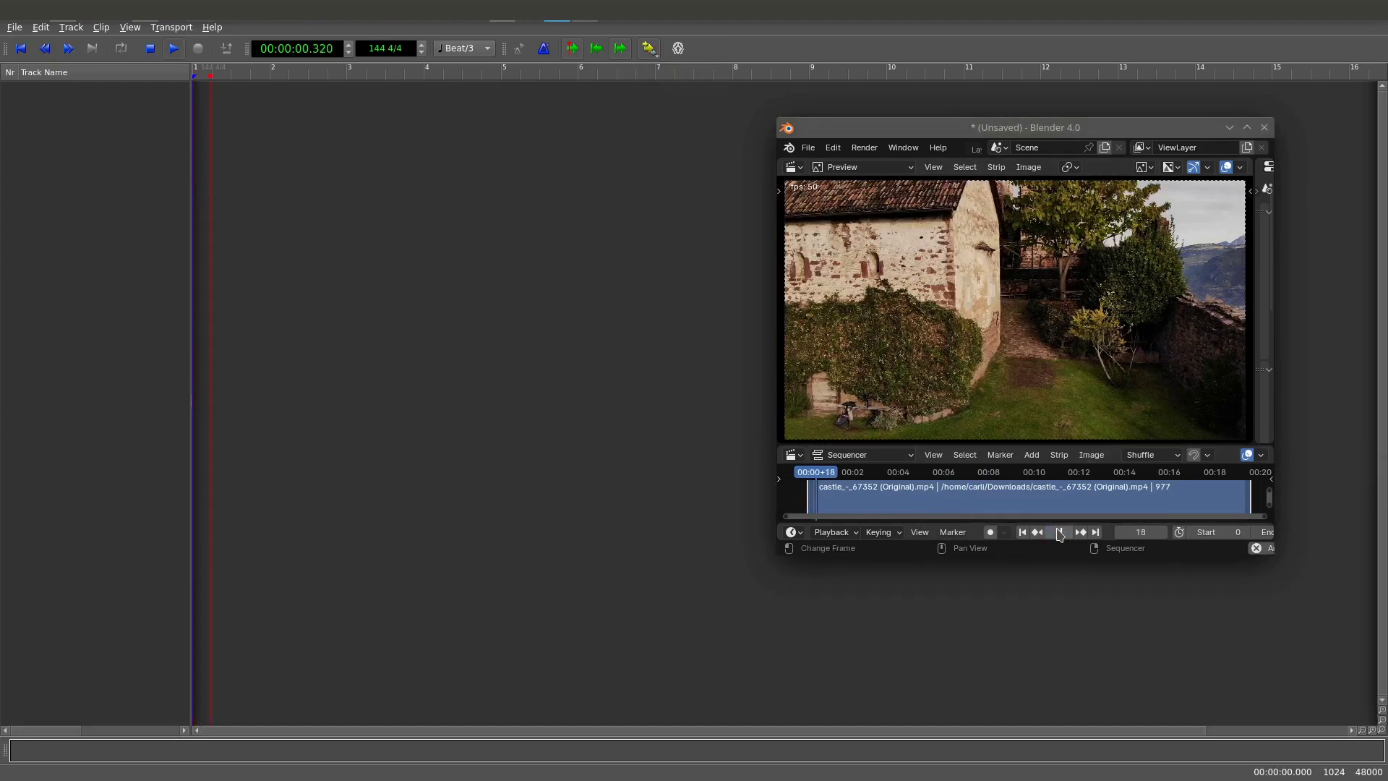
left_click(1058, 533)
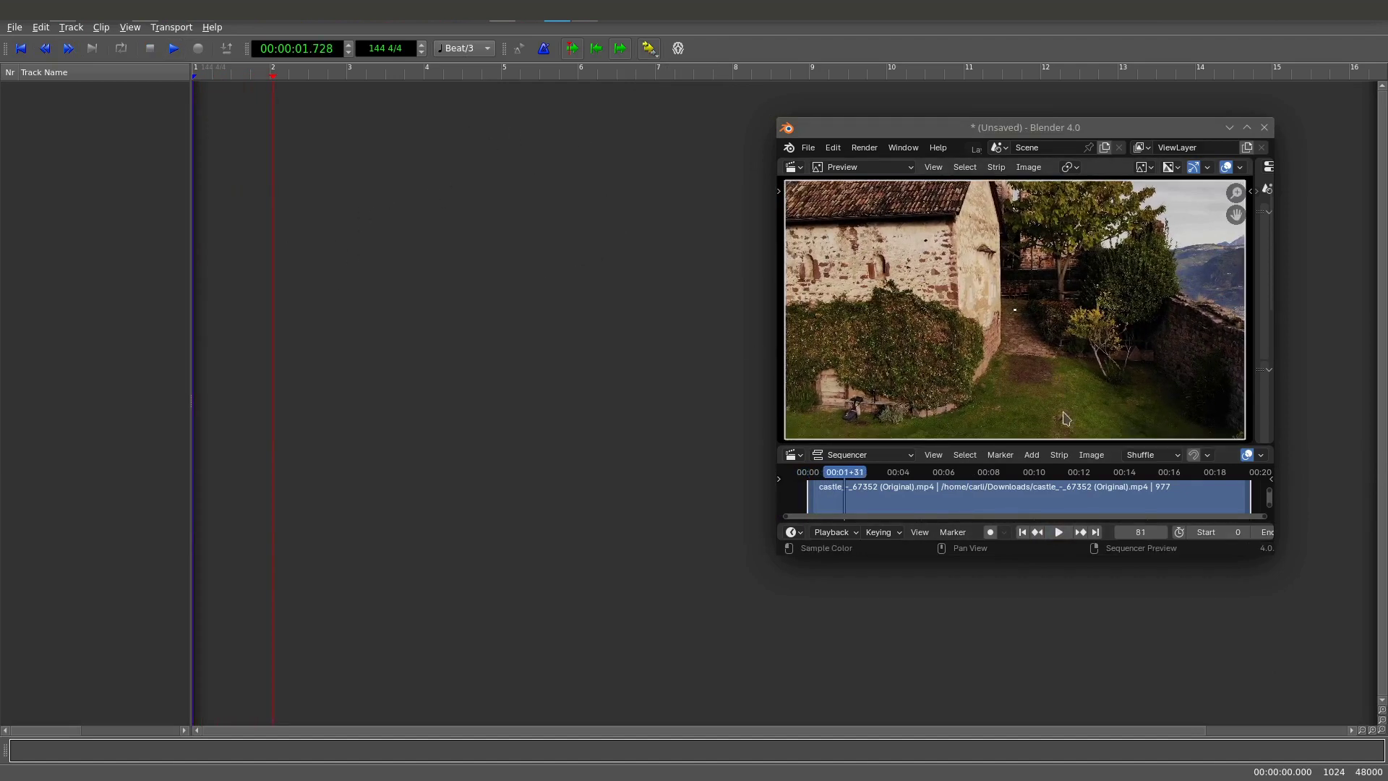
left_click(145, 22)
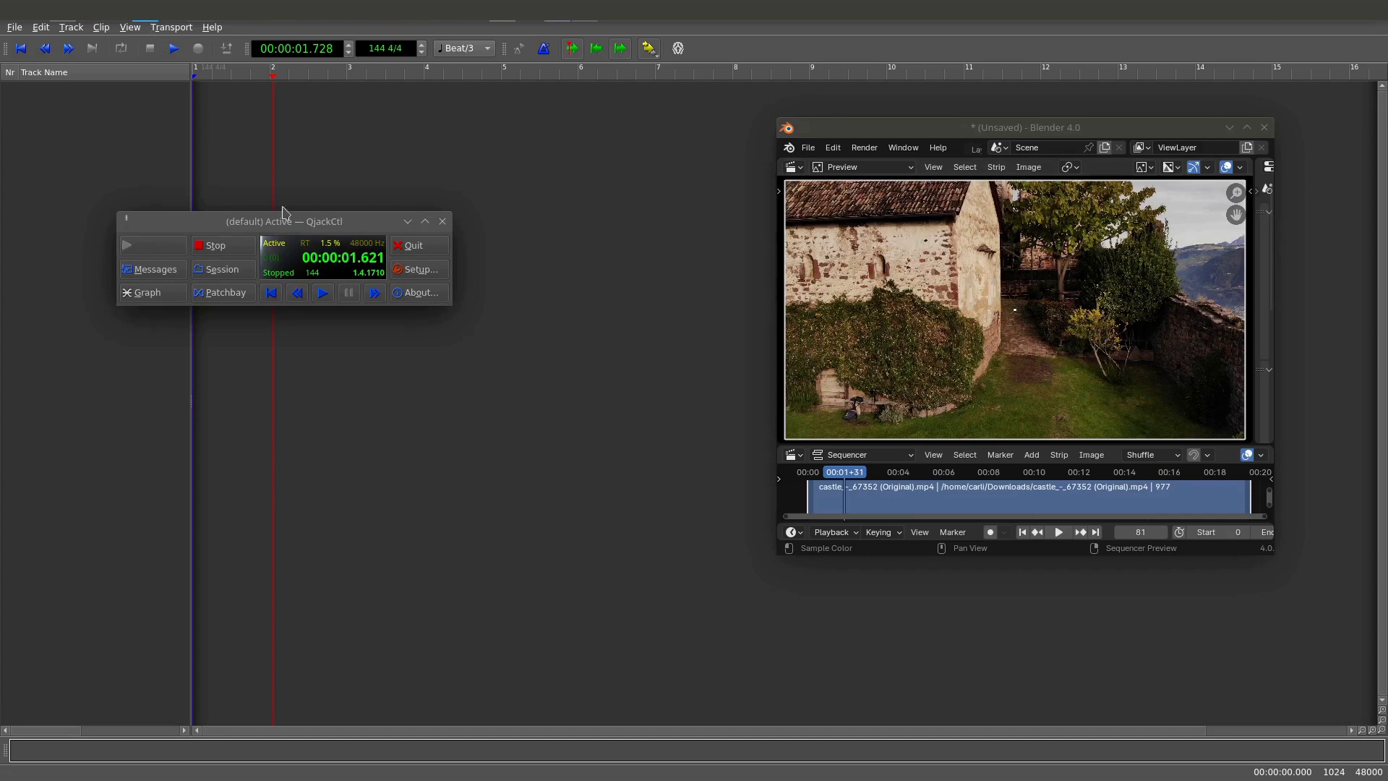
left_click(323, 293)
left_click(323, 293)
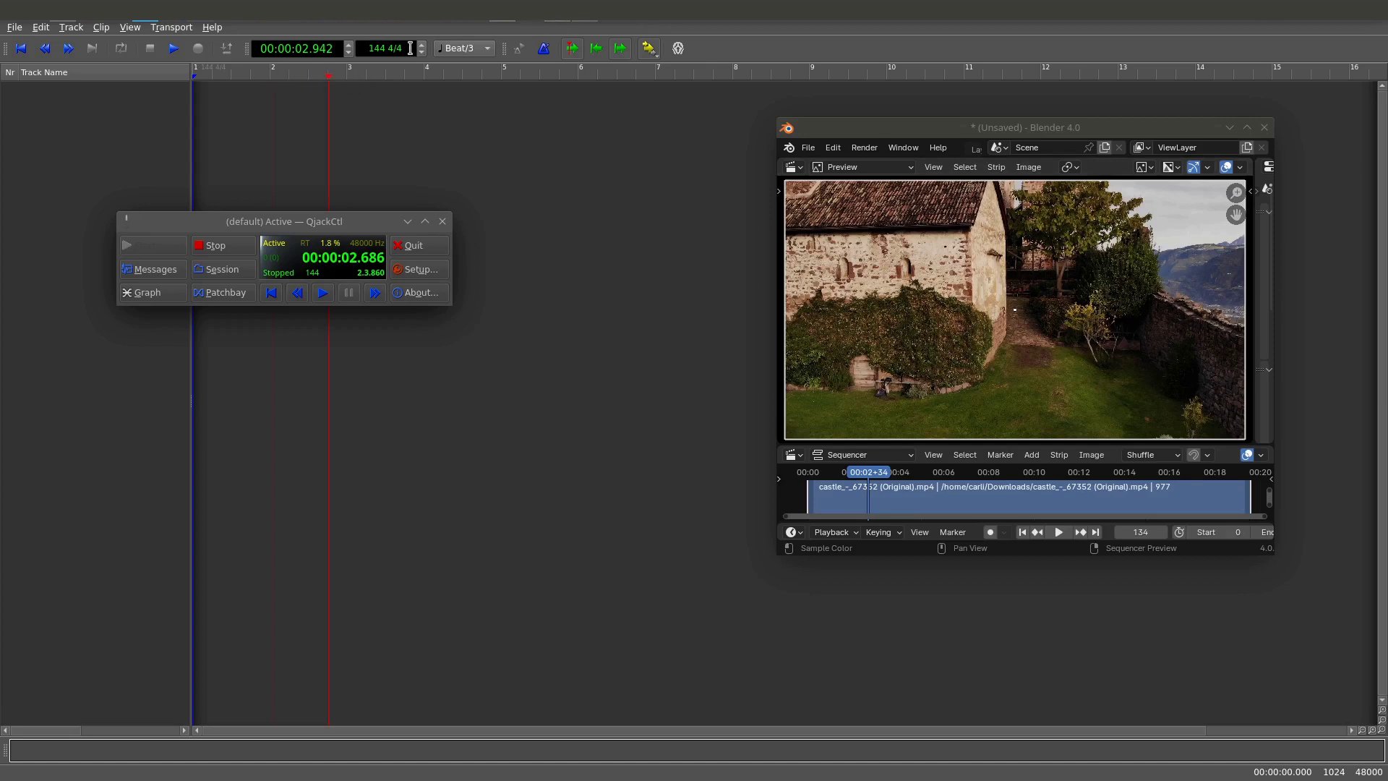
left_click(584, 23)
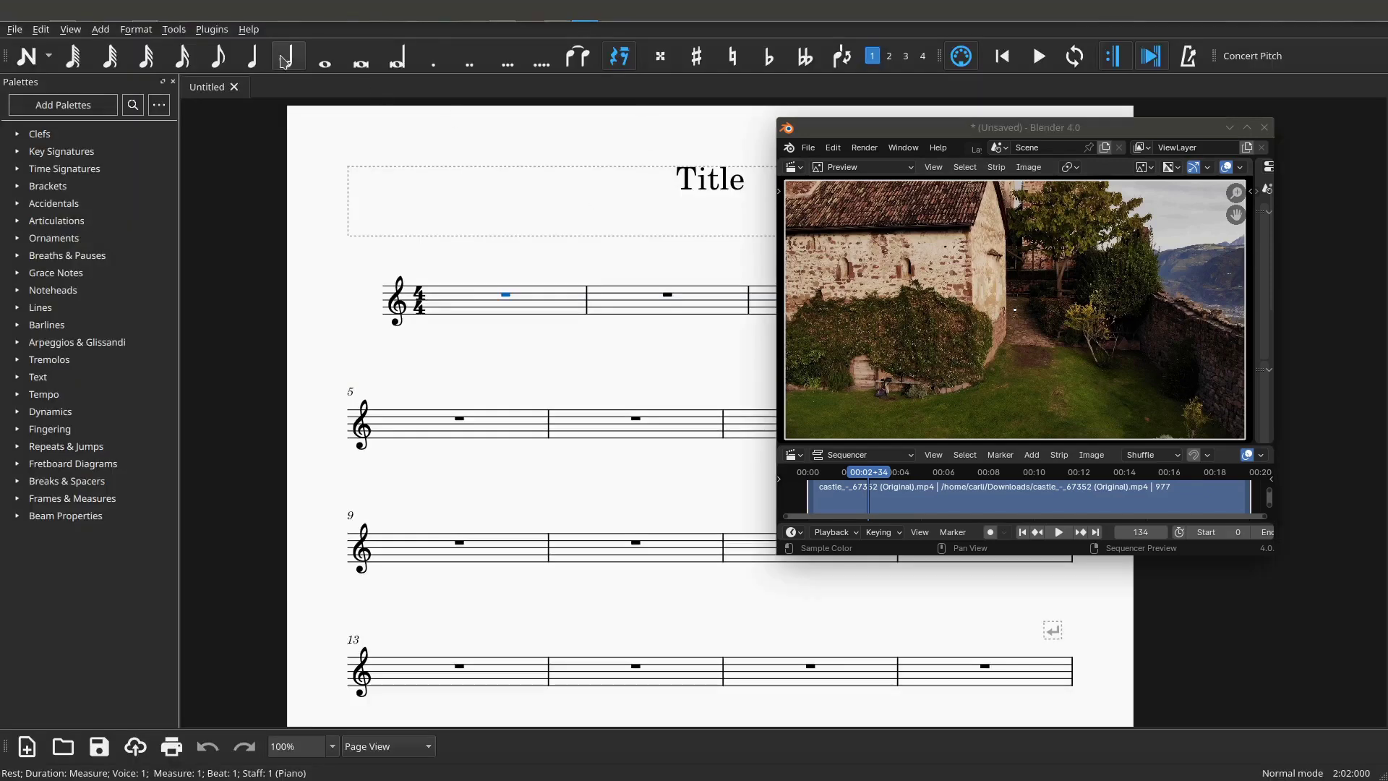
Play and stop the untitled score in MuseScore, leaving Blender at frame 432, then return to Qtractor.
left_click(1040, 57)
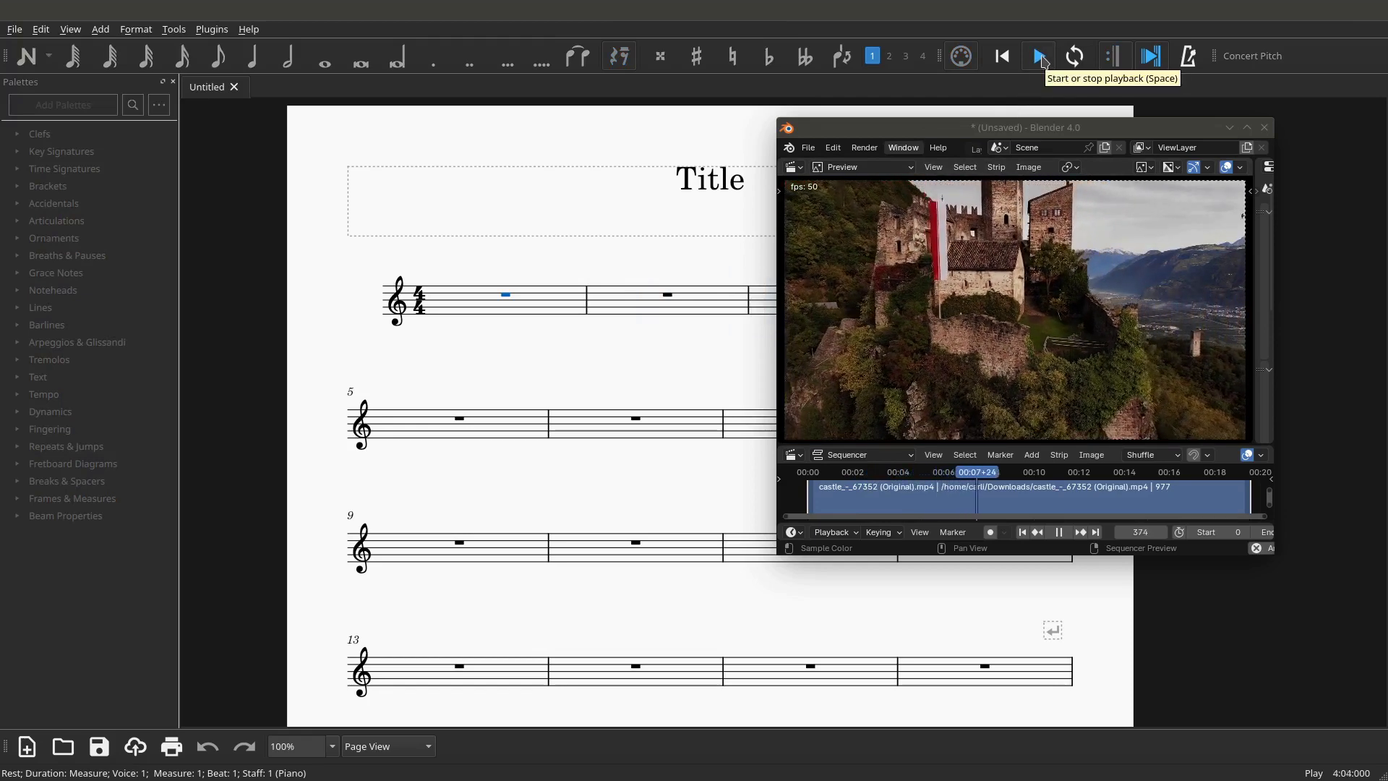
left_click(1041, 58)
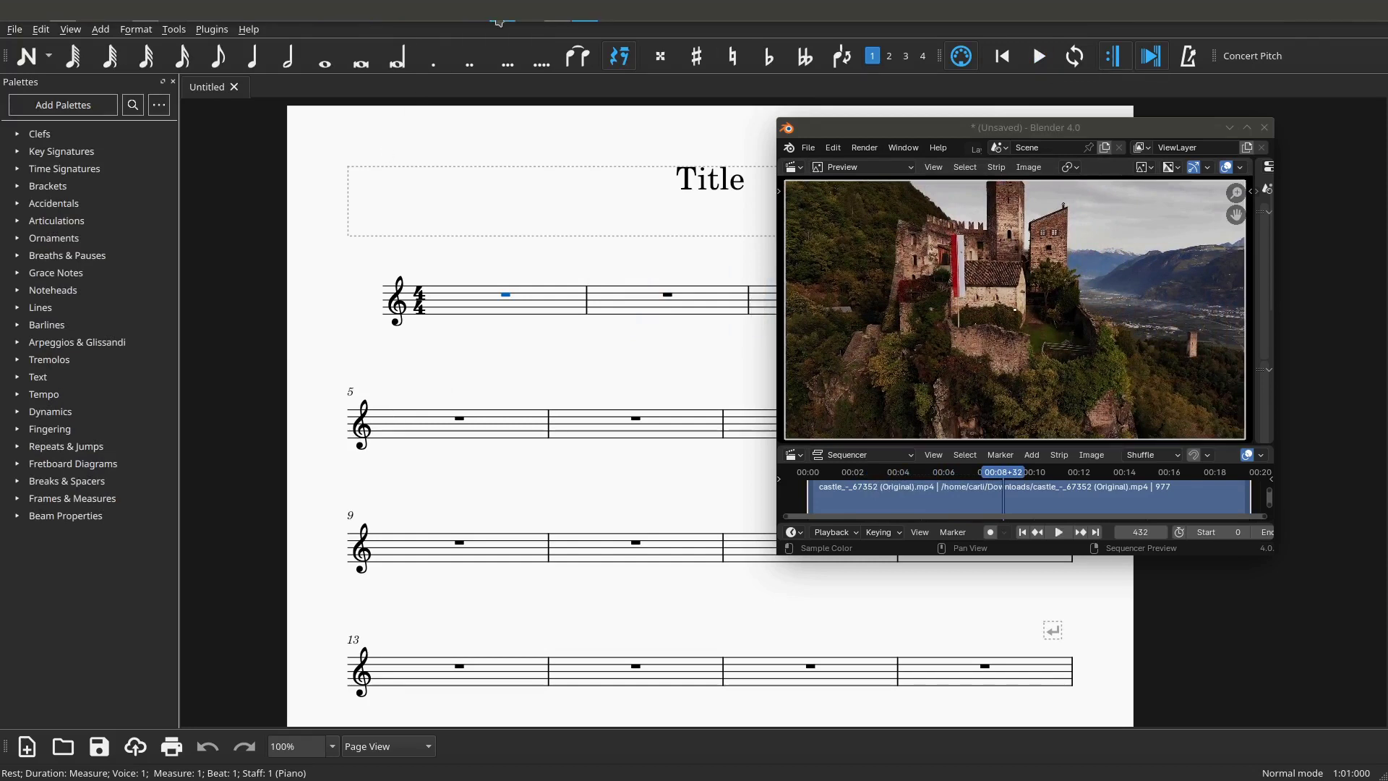
left_click(501, 21)
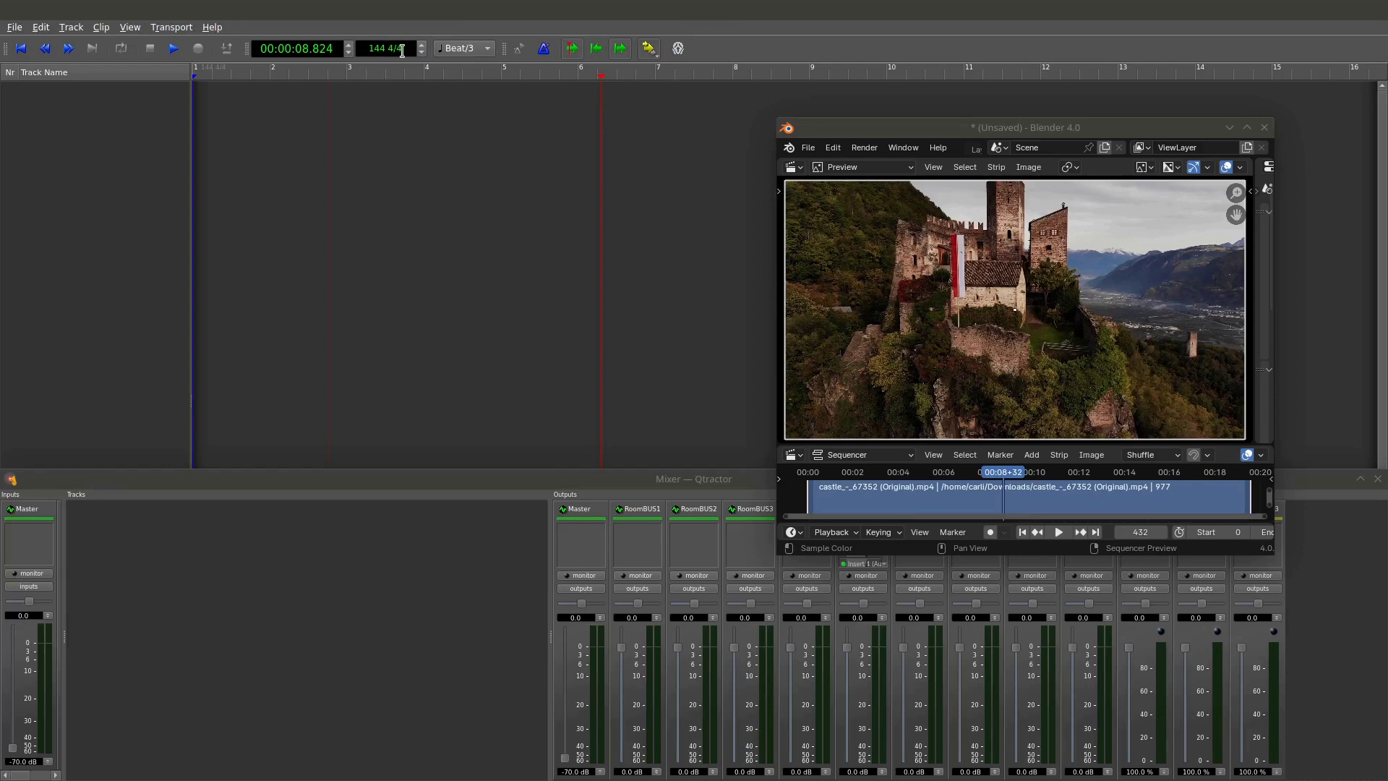
Change Qtractor's session tempo from 144 to 120, then close the window to get the save prompt.
left_click_drag(387, 47, 314, 43)
type("120")
key("Return")
left_click(1378, 9)
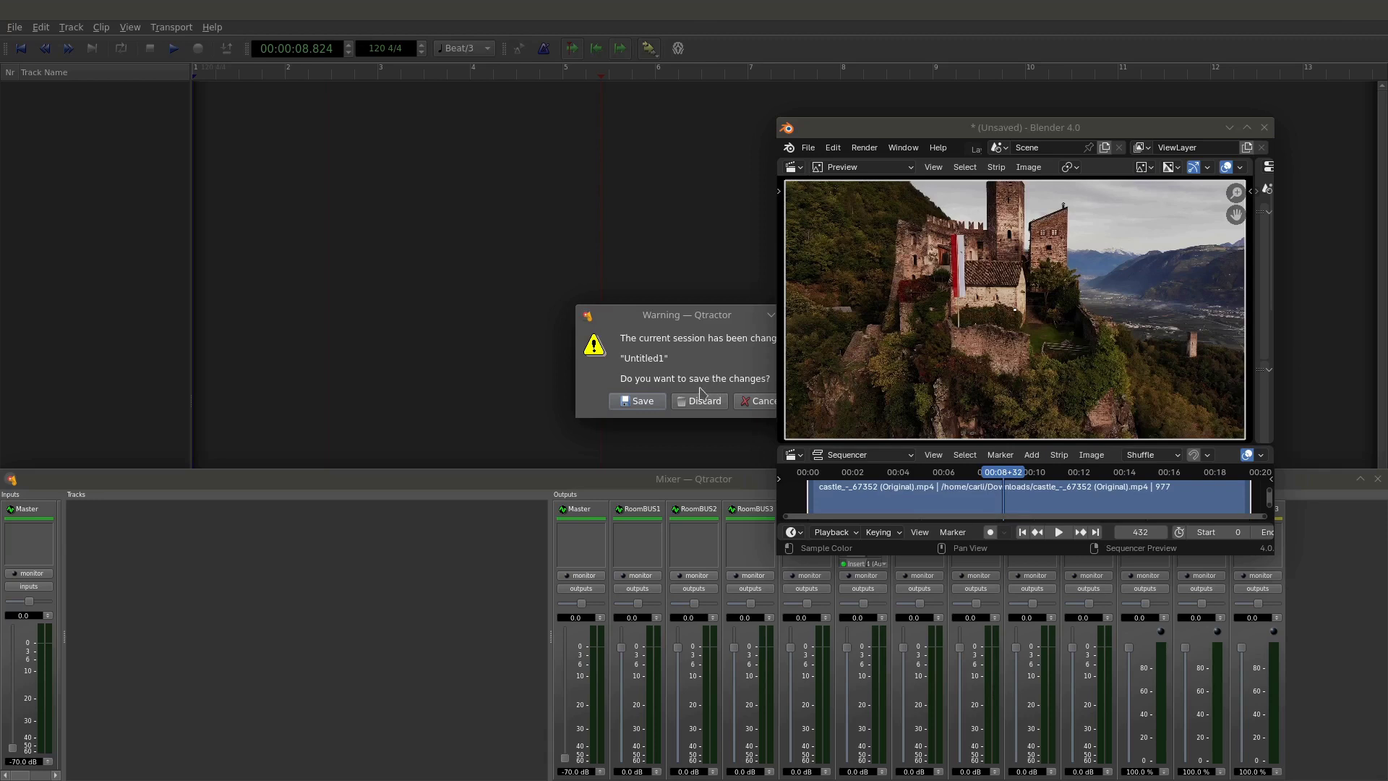
Discard Qtractor's session changes, close MuseScore, and minimize Chrome to reveal the desktop.
left_click(703, 401)
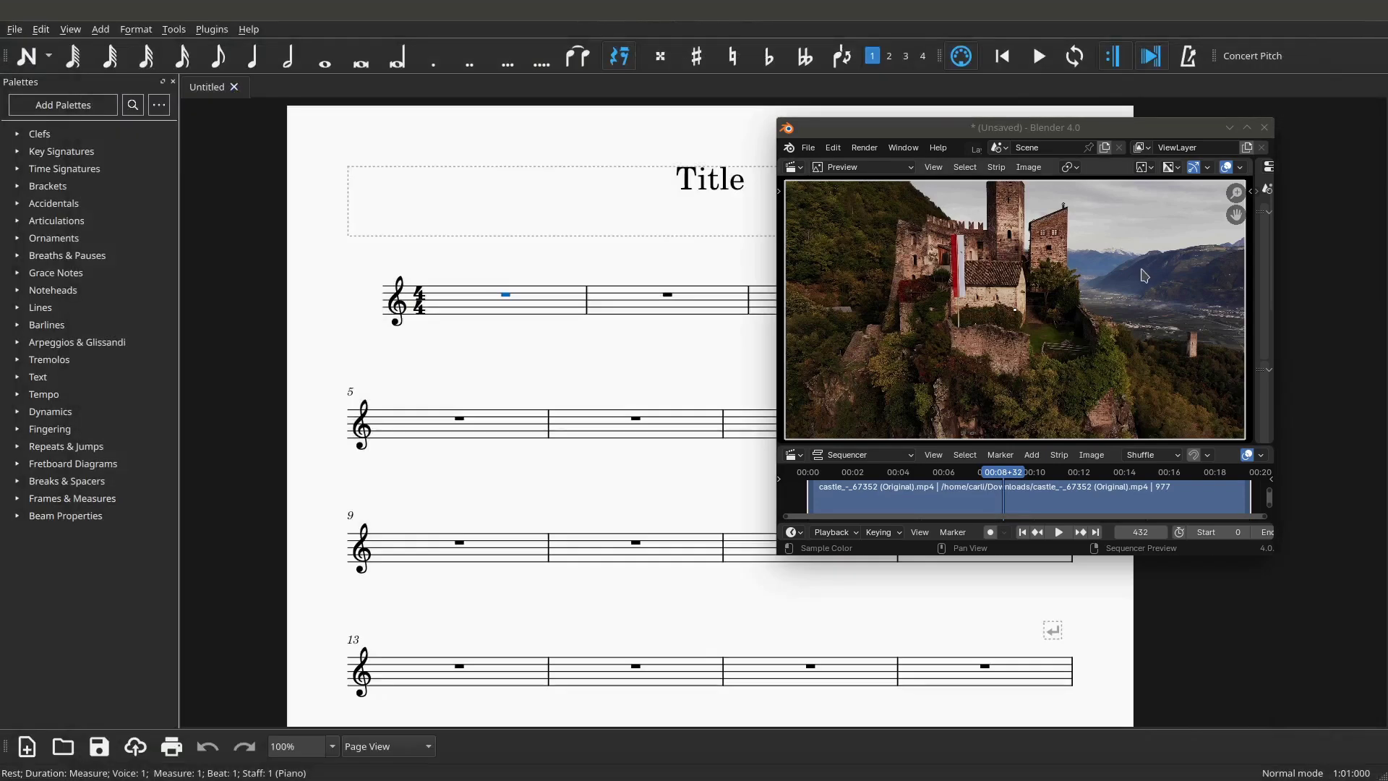
left_click(1355, 20)
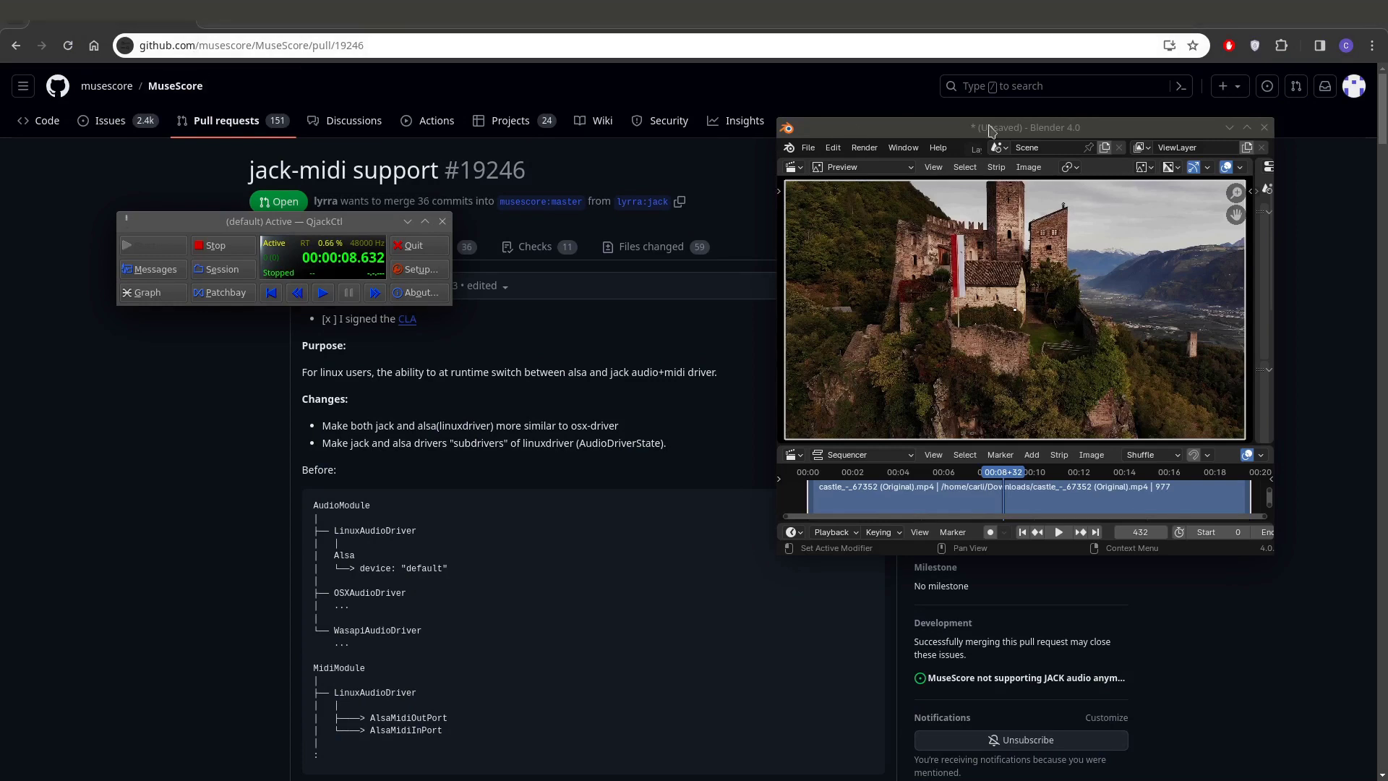
left_click(1327, 26)
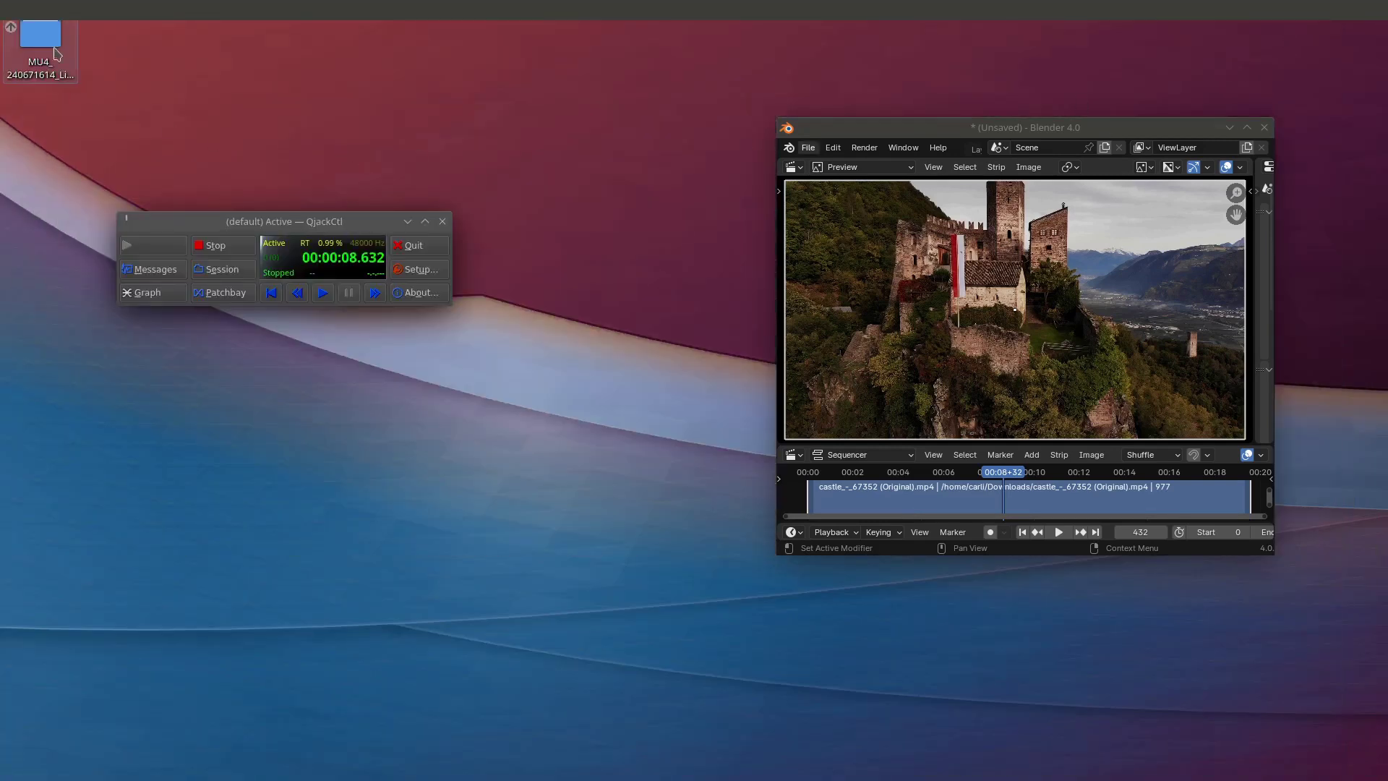
Open the MU4_240671614_Lin_19246_jack-midi support desktop folder and launch the MuseScore 4.4.0 AppImage.
double_click(53, 51)
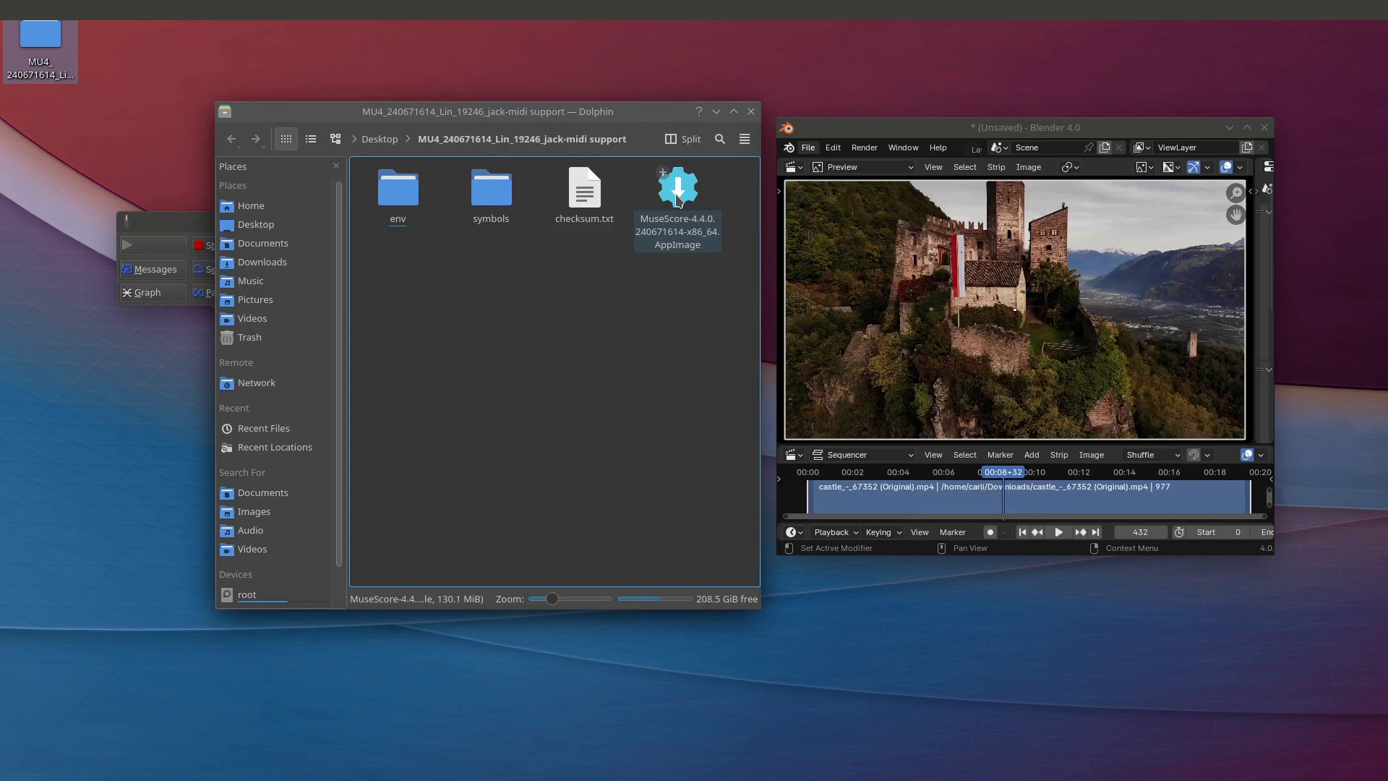
left_click(677, 200)
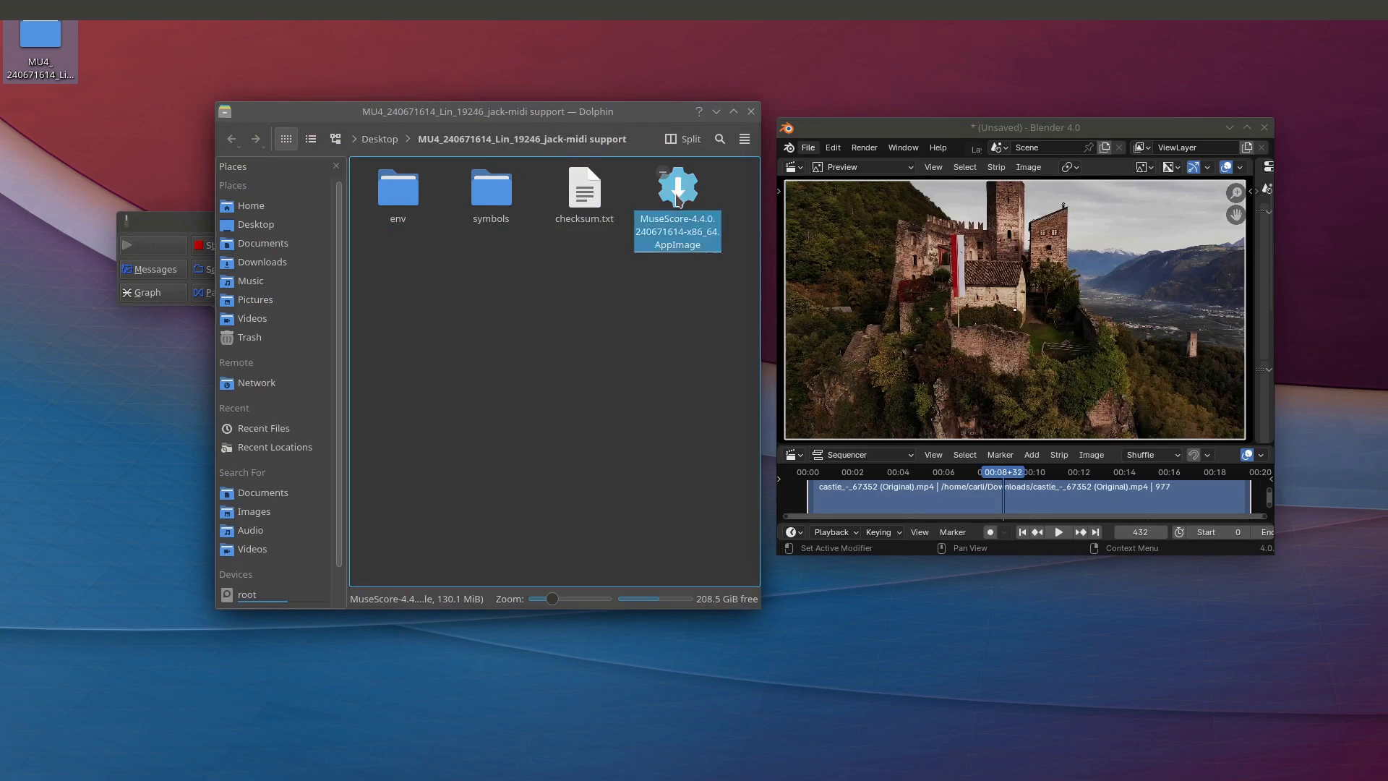
double_click(677, 231)
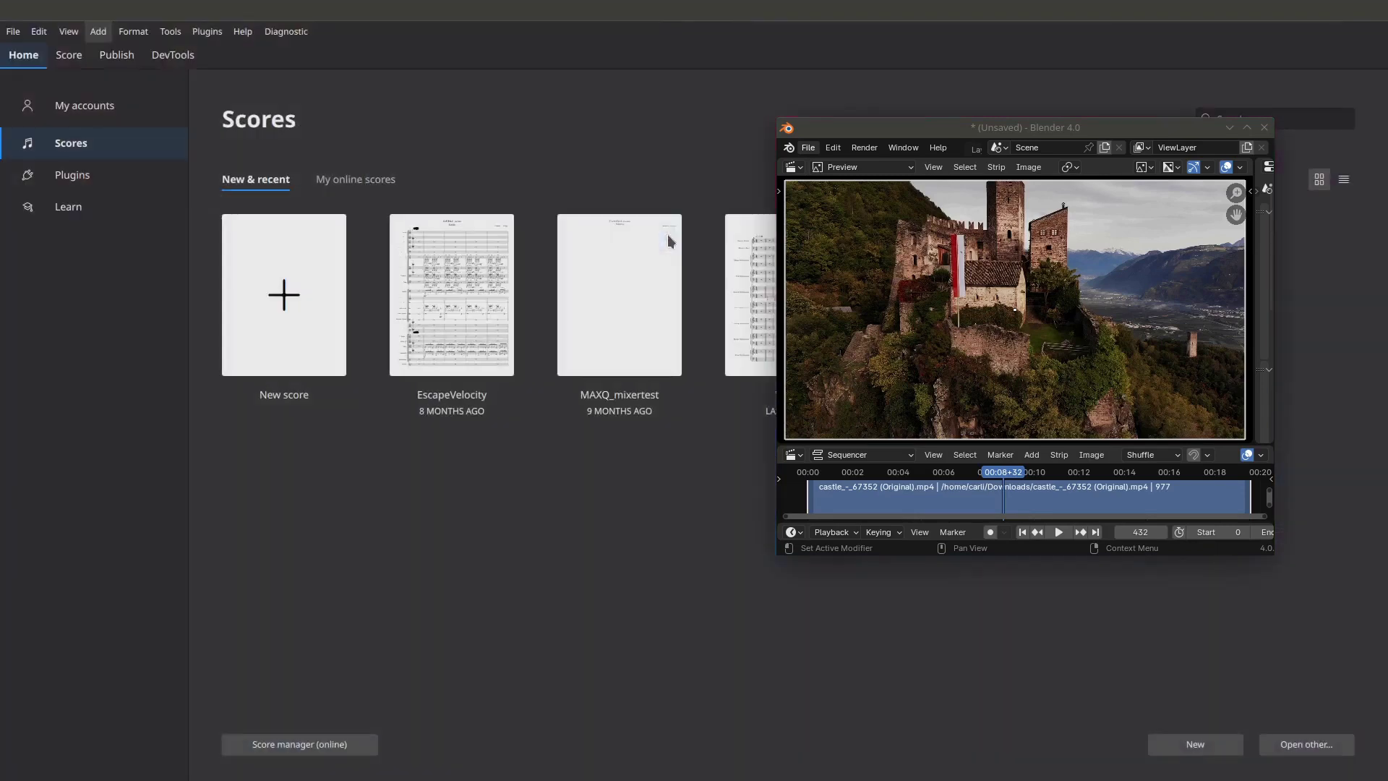
Bring up the Playback page of MuseScore's Preferences, moving Blender aside and minimizing it.
left_click(39, 31)
left_click(98, 336)
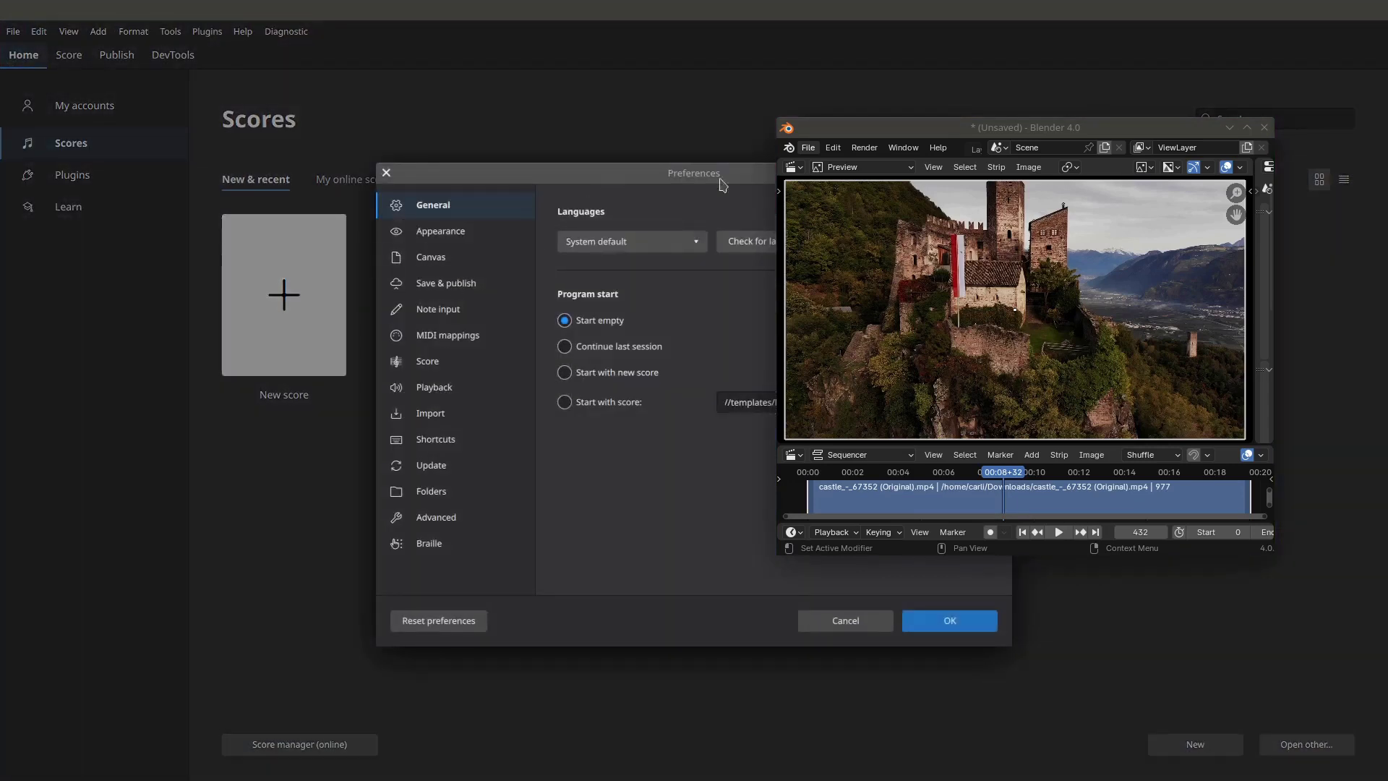
left_click_drag(944, 133, 1022, 81)
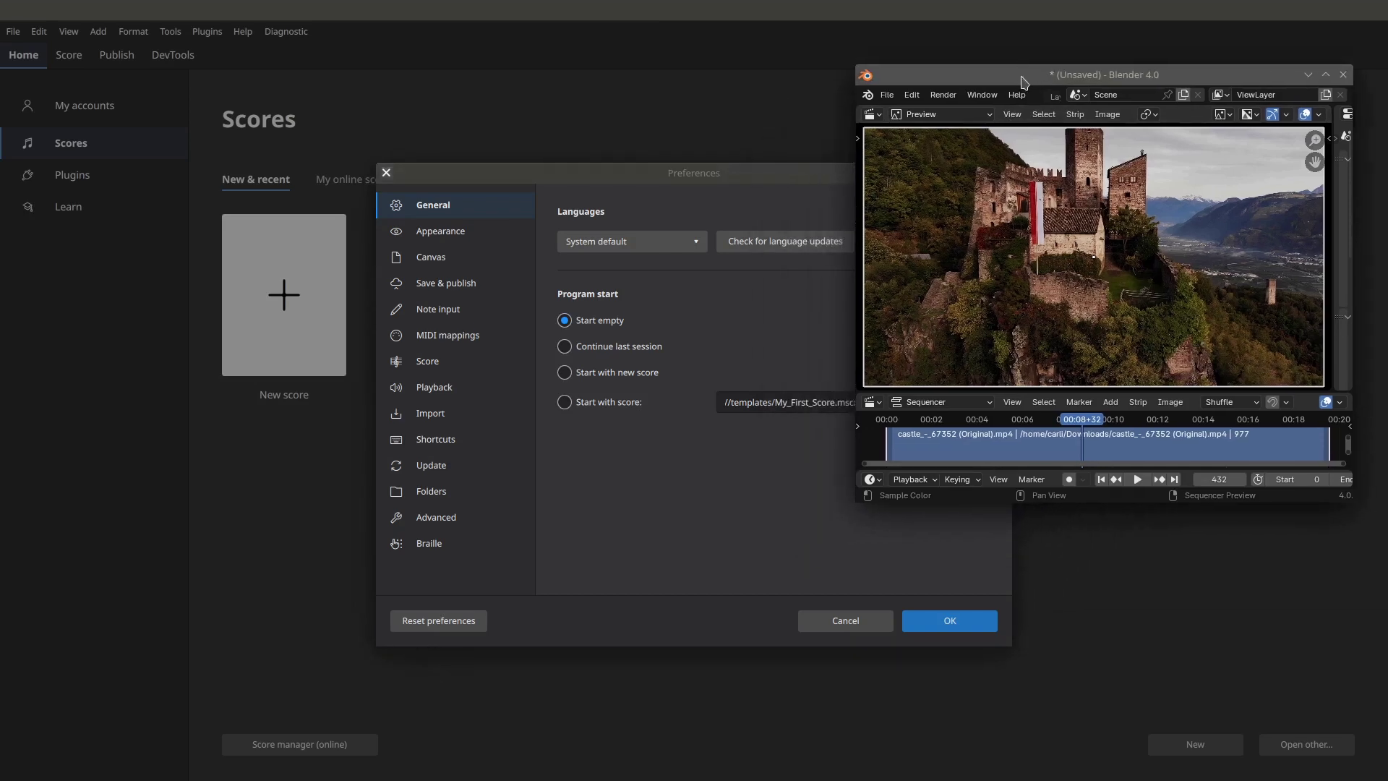
left_click(438, 391)
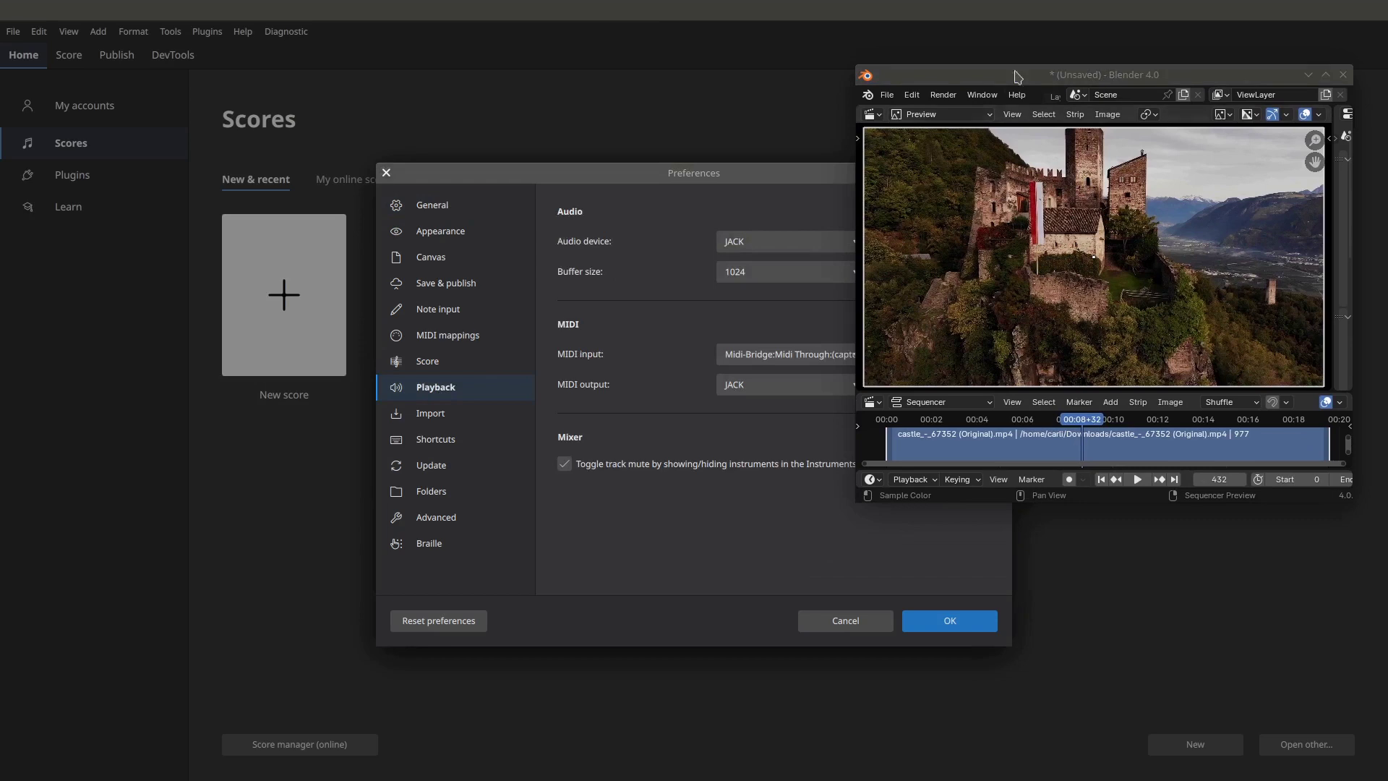
left_click_drag(1059, 81, 1126, 81)
left_click(1379, 71)
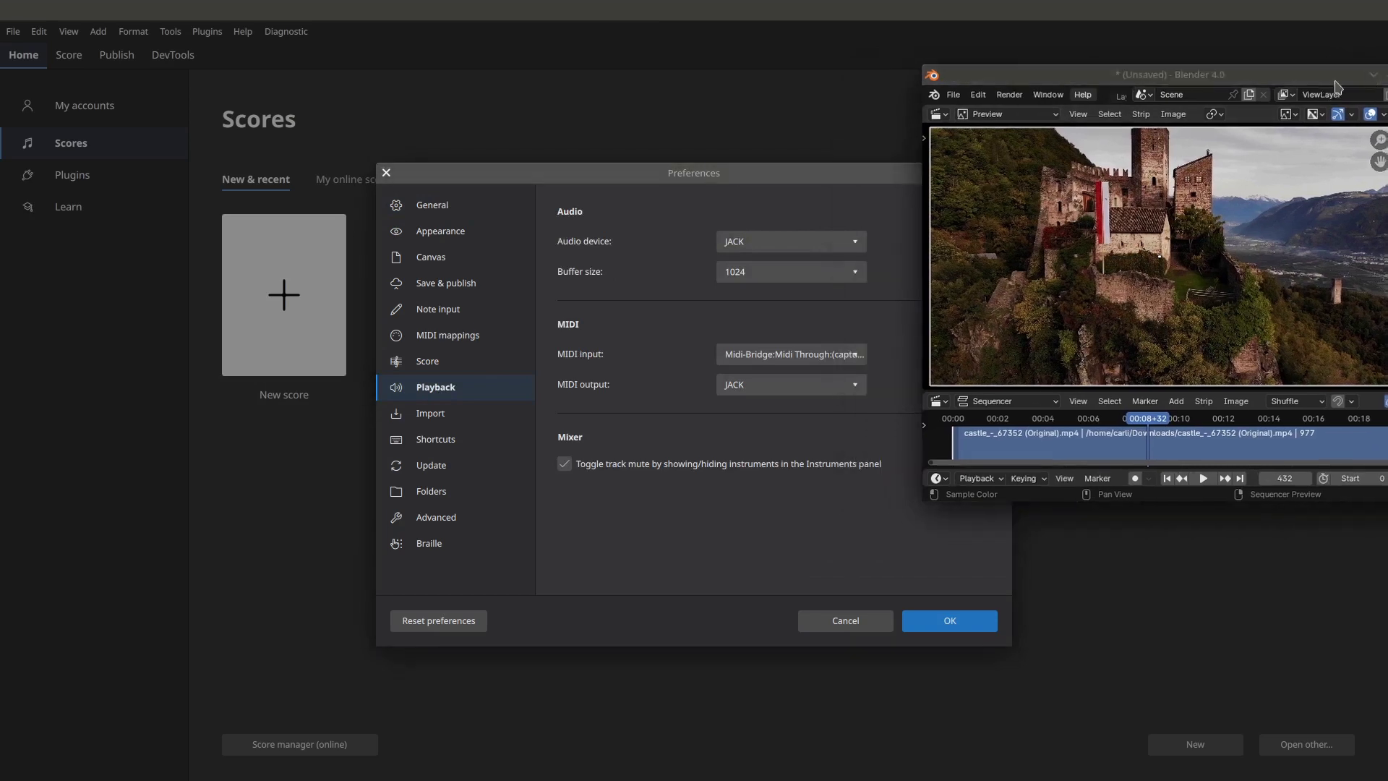
Keep JACK as the audio device with buffer 1024 and JACK MIDI output, and save.
left_click(854, 243)
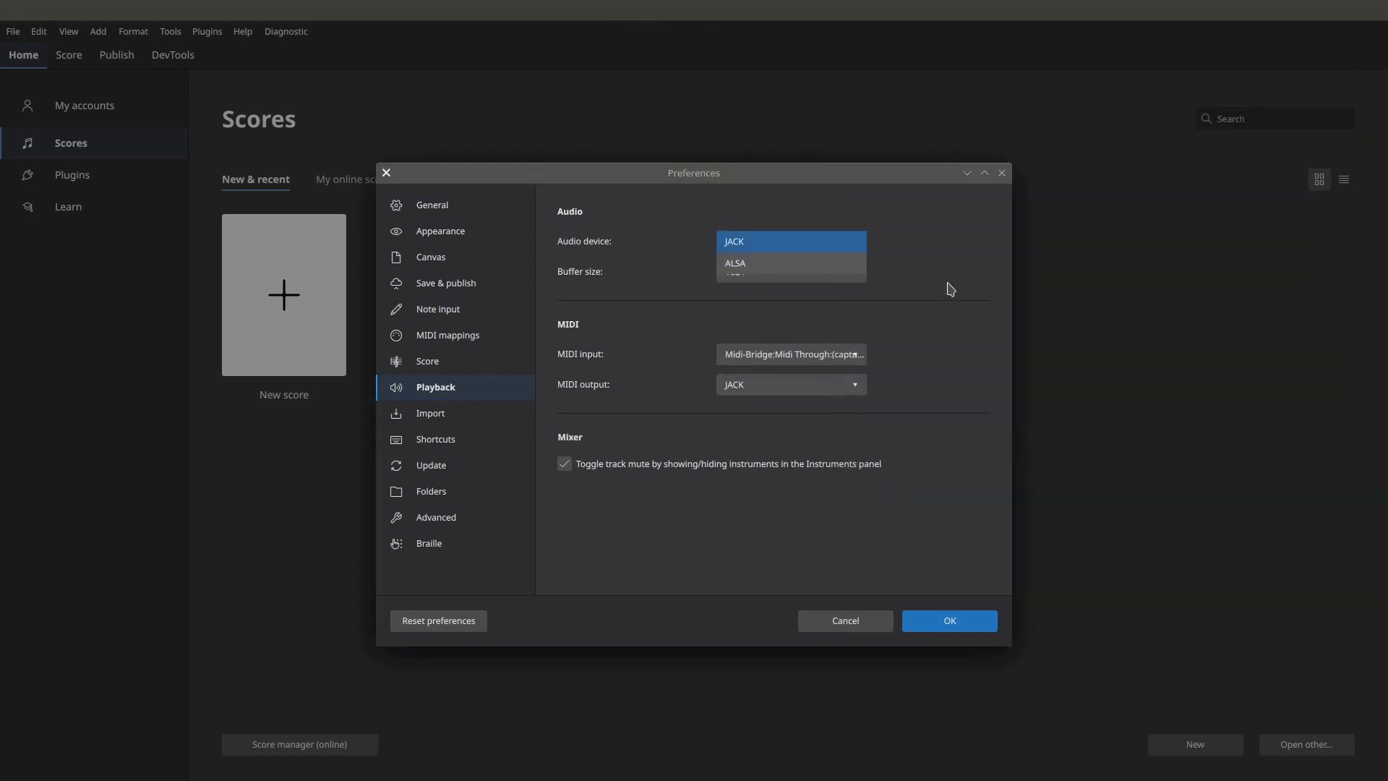
left_click(961, 321)
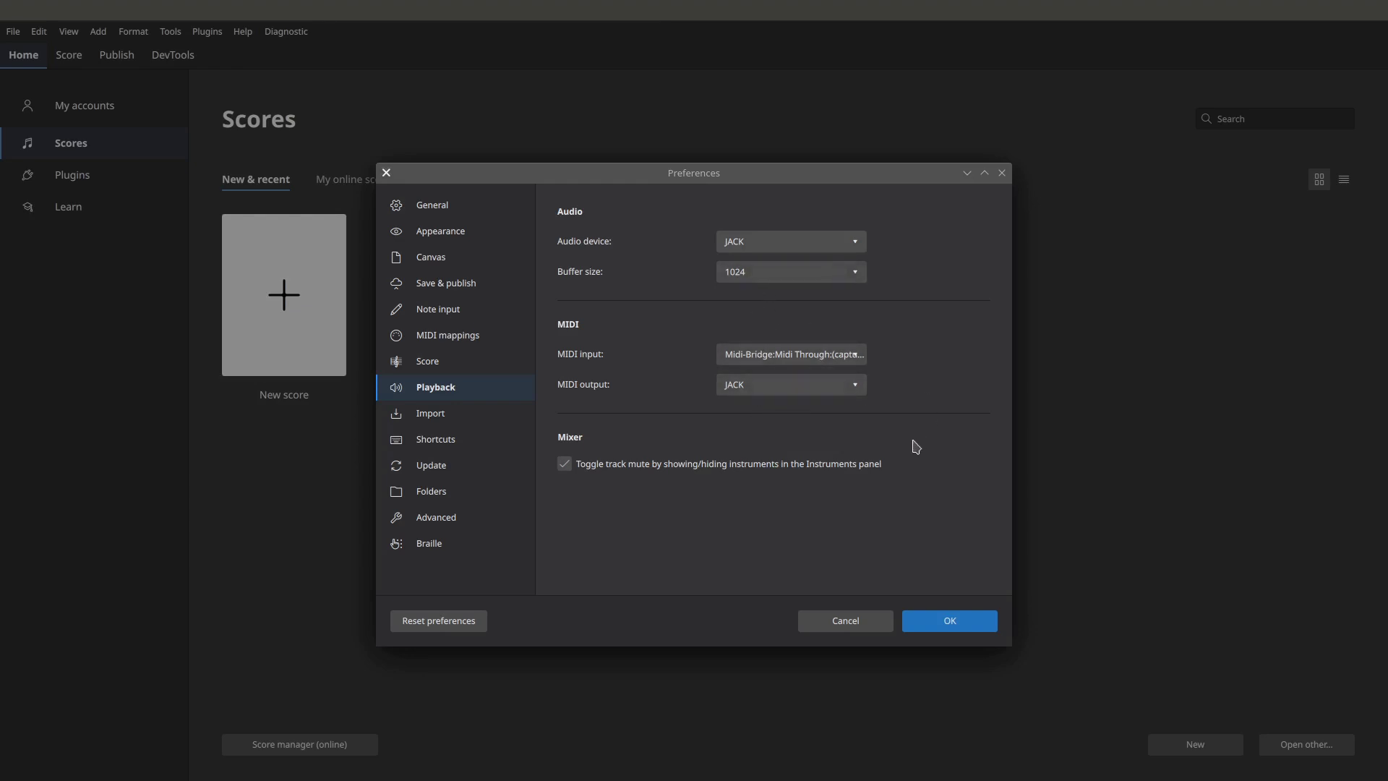
left_click(982, 631)
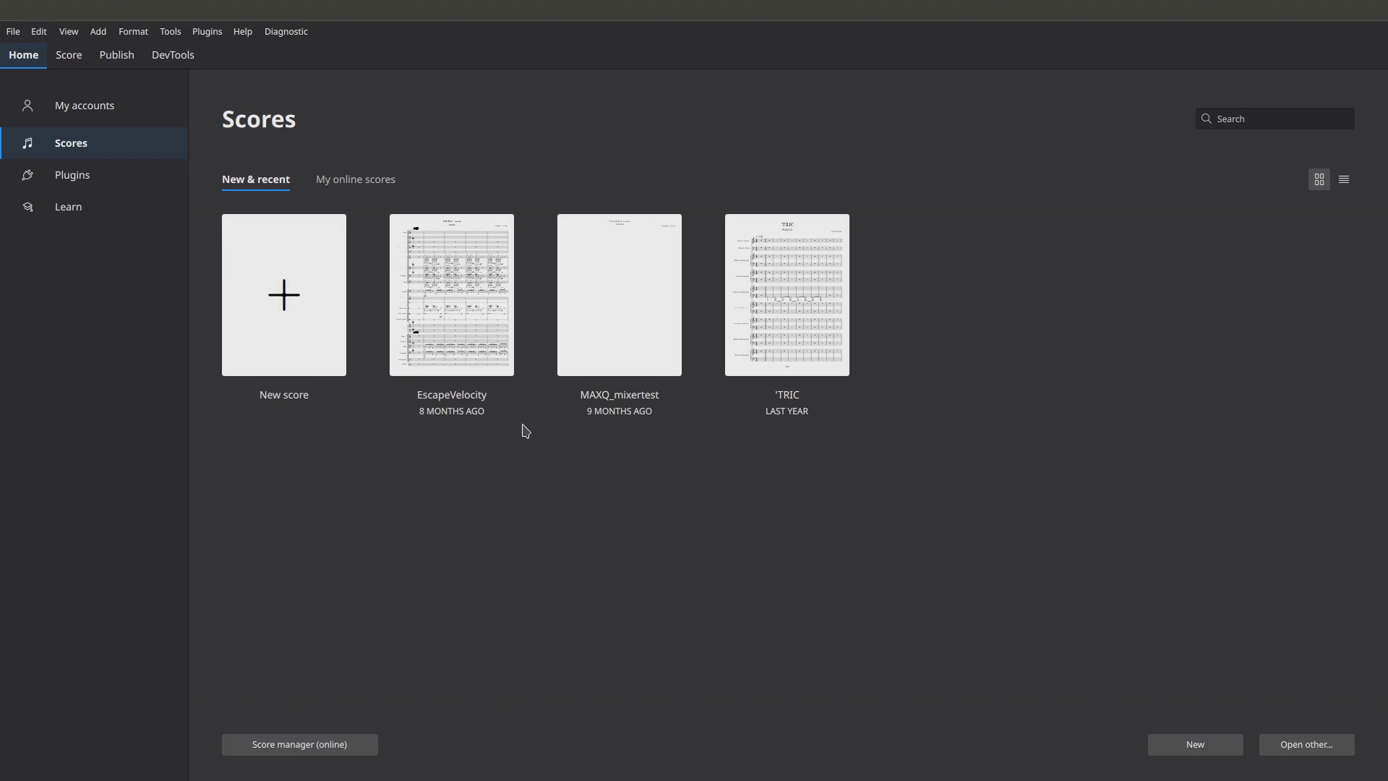
Create an Untitled score from the General > Treble Clef template and bring QjackCtl's window forward.
left_click(302, 323)
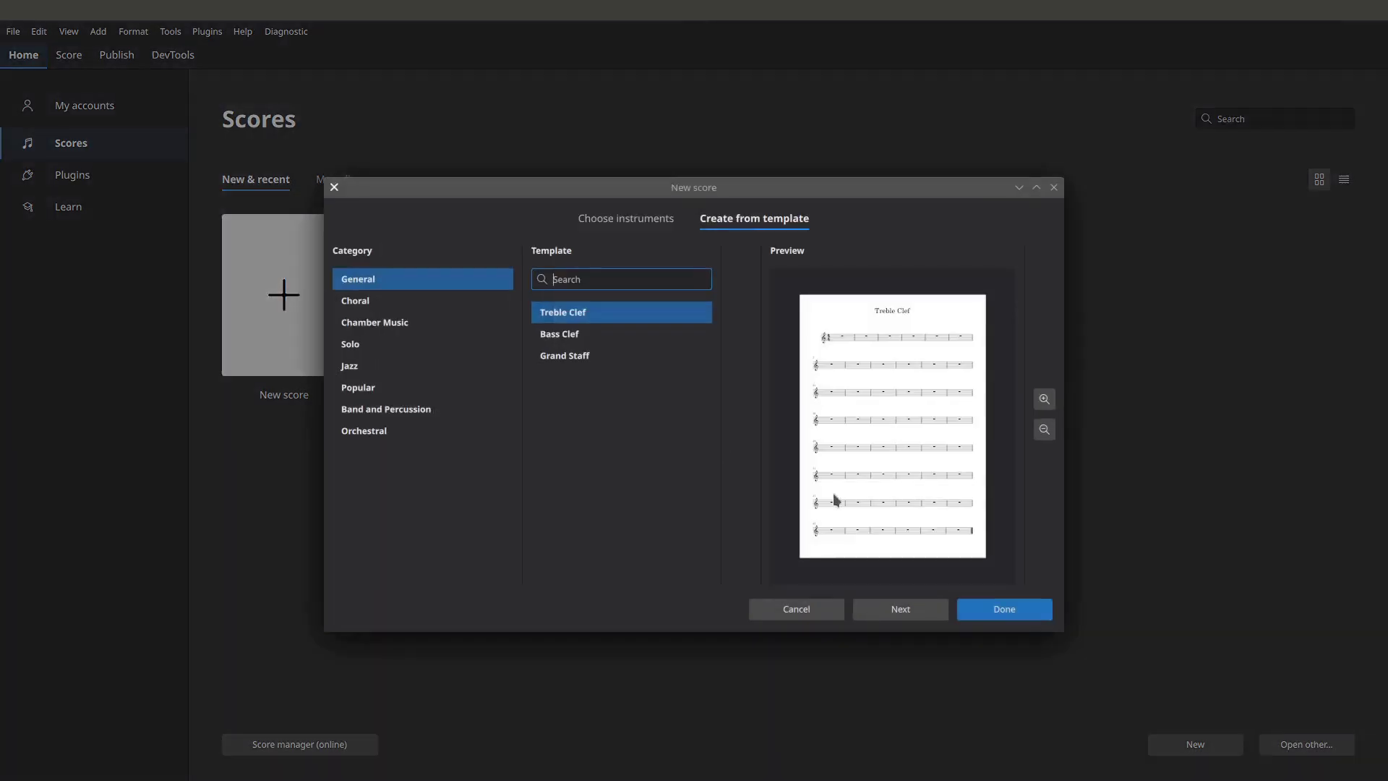
left_click(1001, 610)
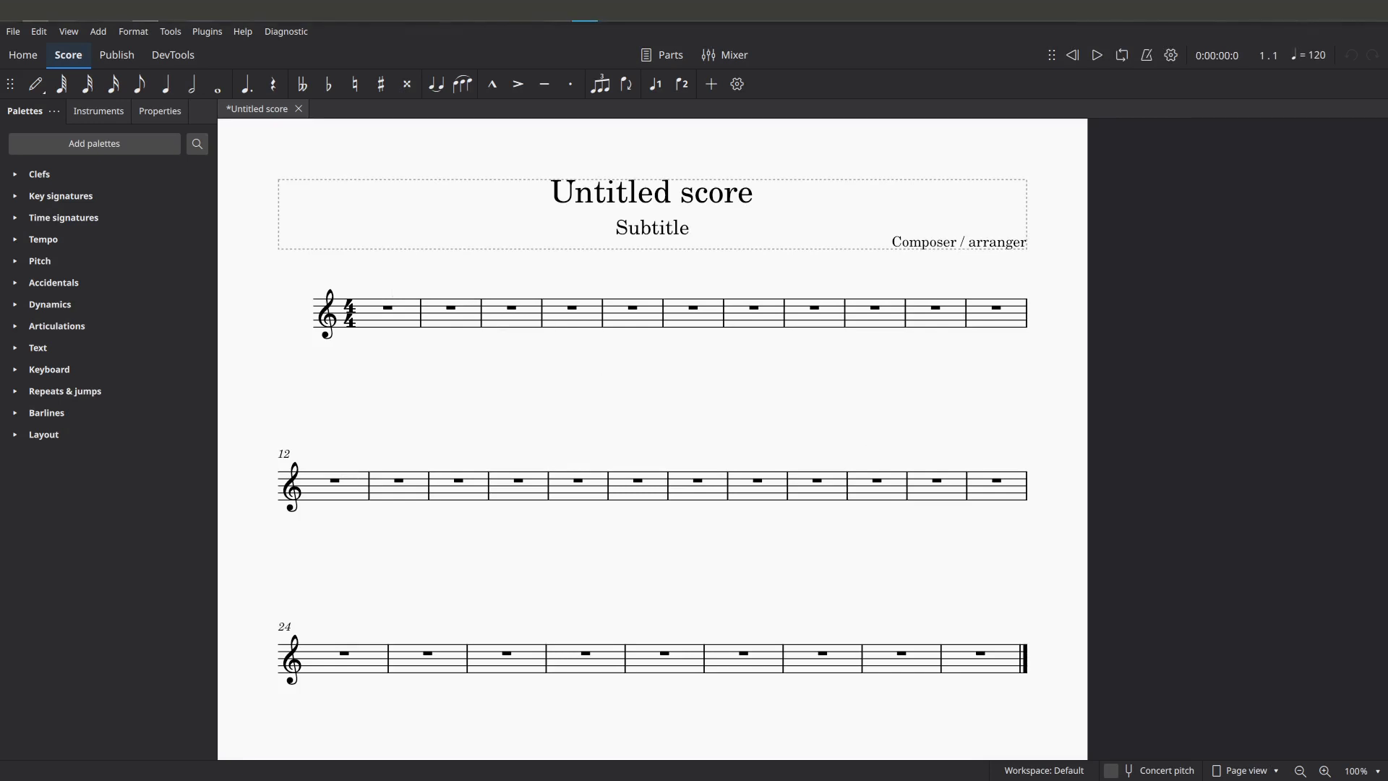
left_click(146, 16)
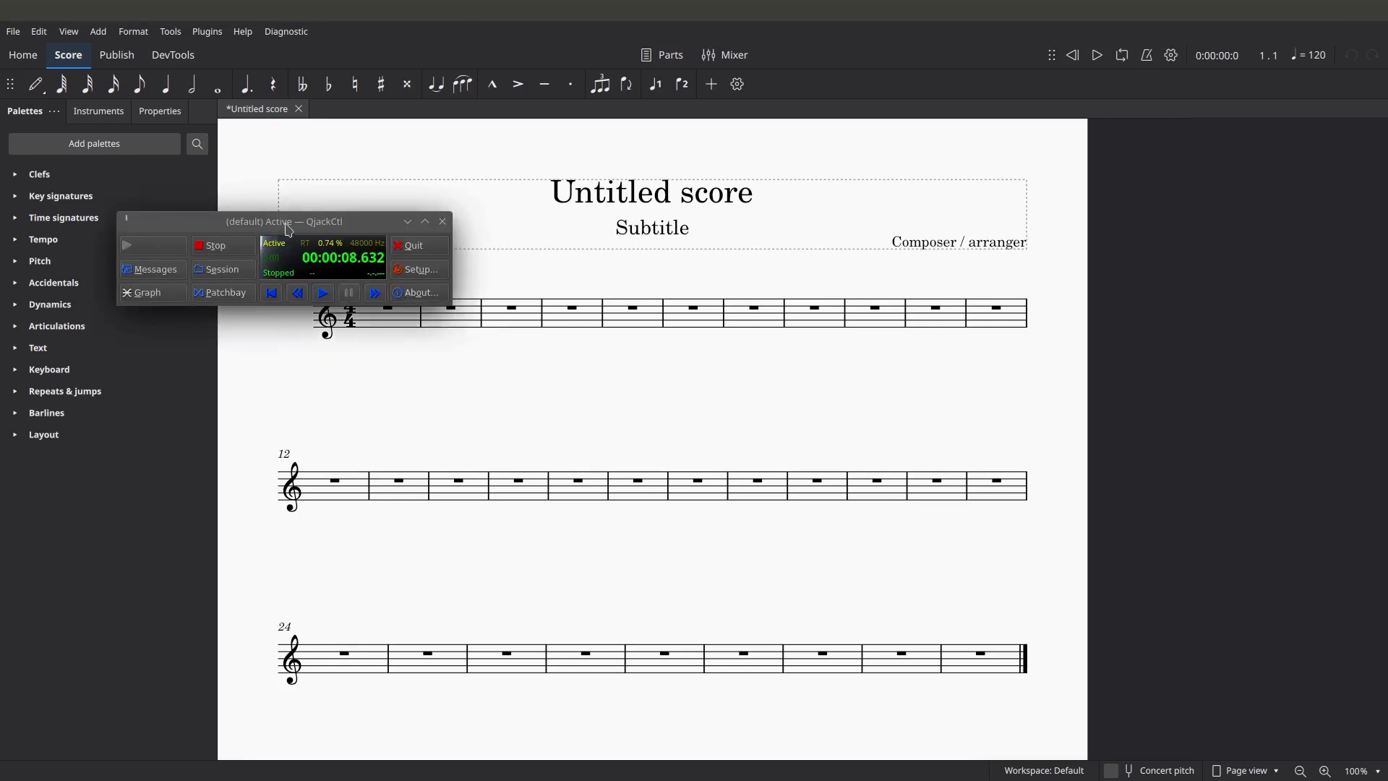
In the JACK graph, wire MuseScore's audio_out_left to playback_FL and audio_out_right to playback_FR.
left_click(181, 295)
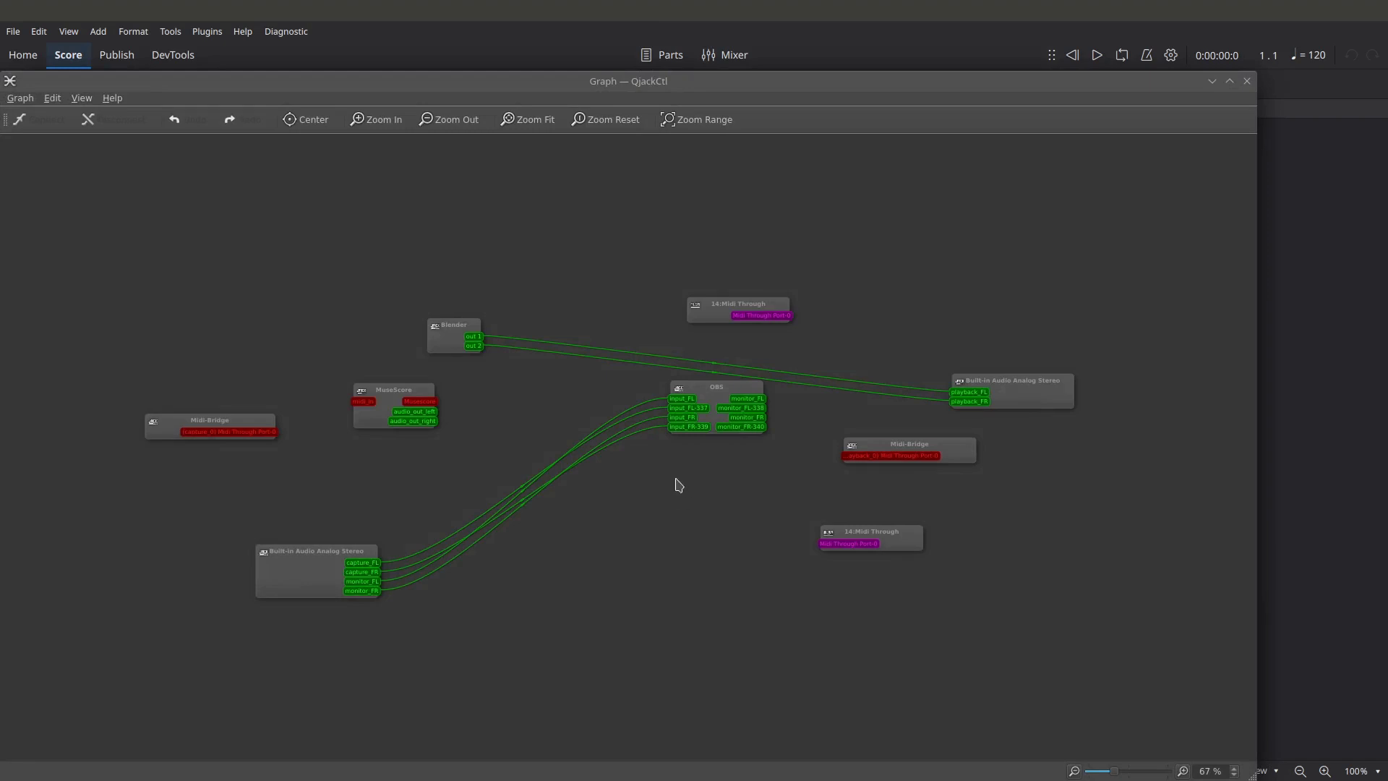
left_click_drag(422, 390, 439, 465)
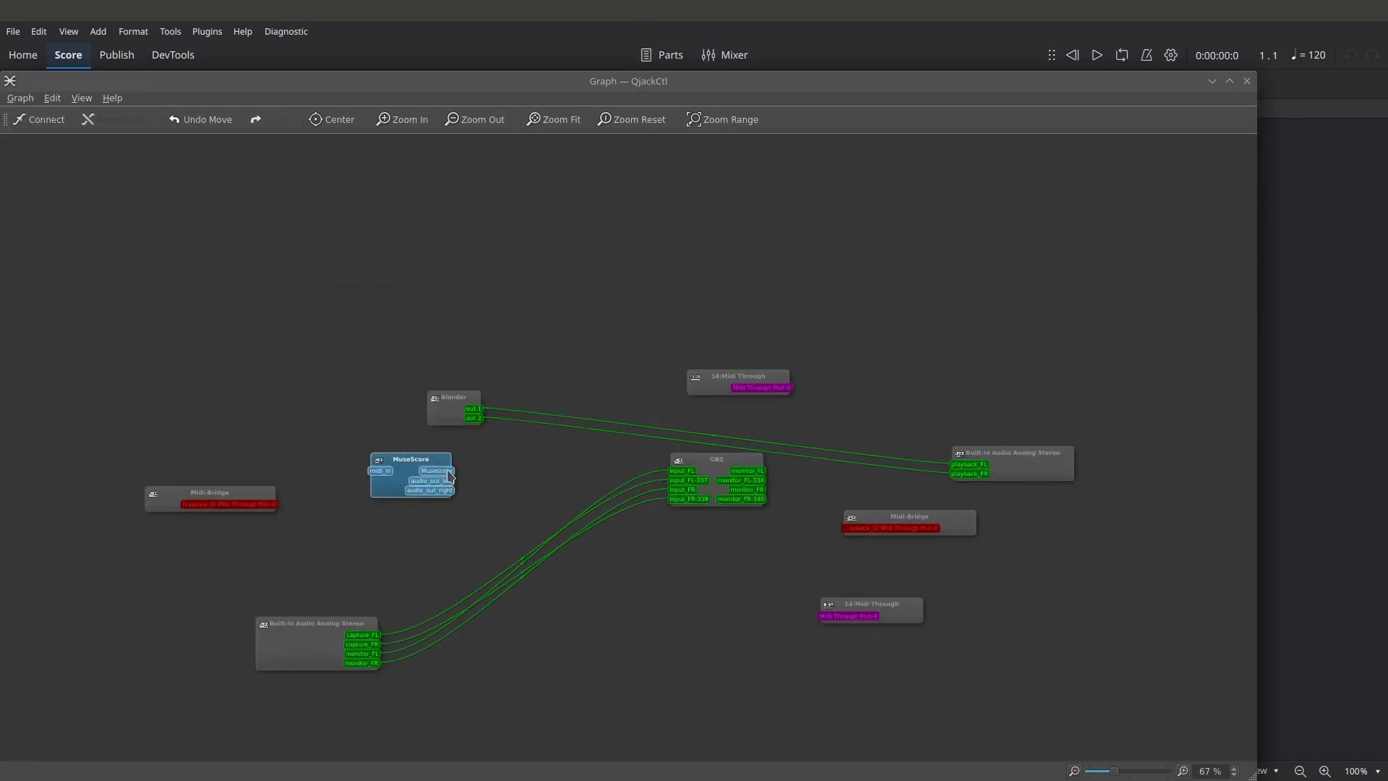
left_click(466, 491)
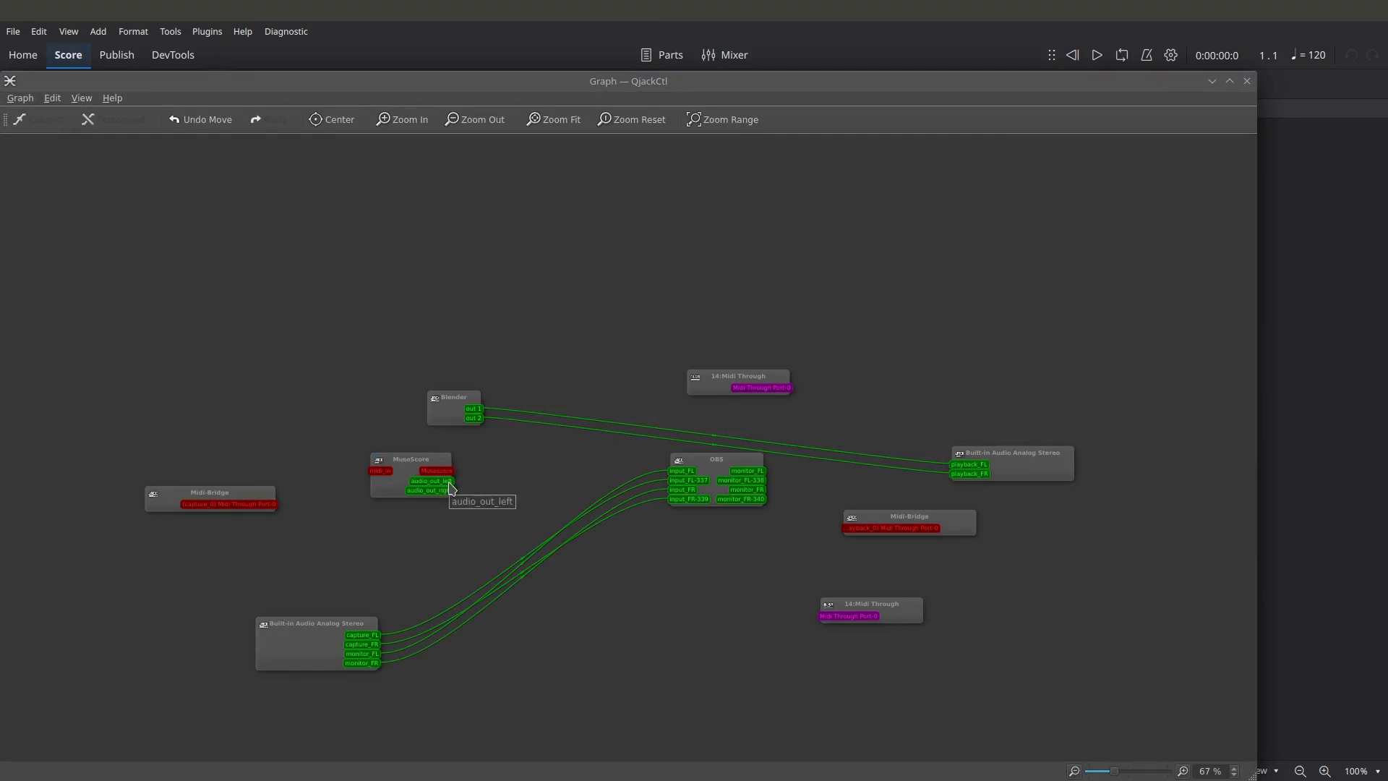
left_click_drag(449, 486, 969, 465)
left_click_drag(454, 493, 960, 480)
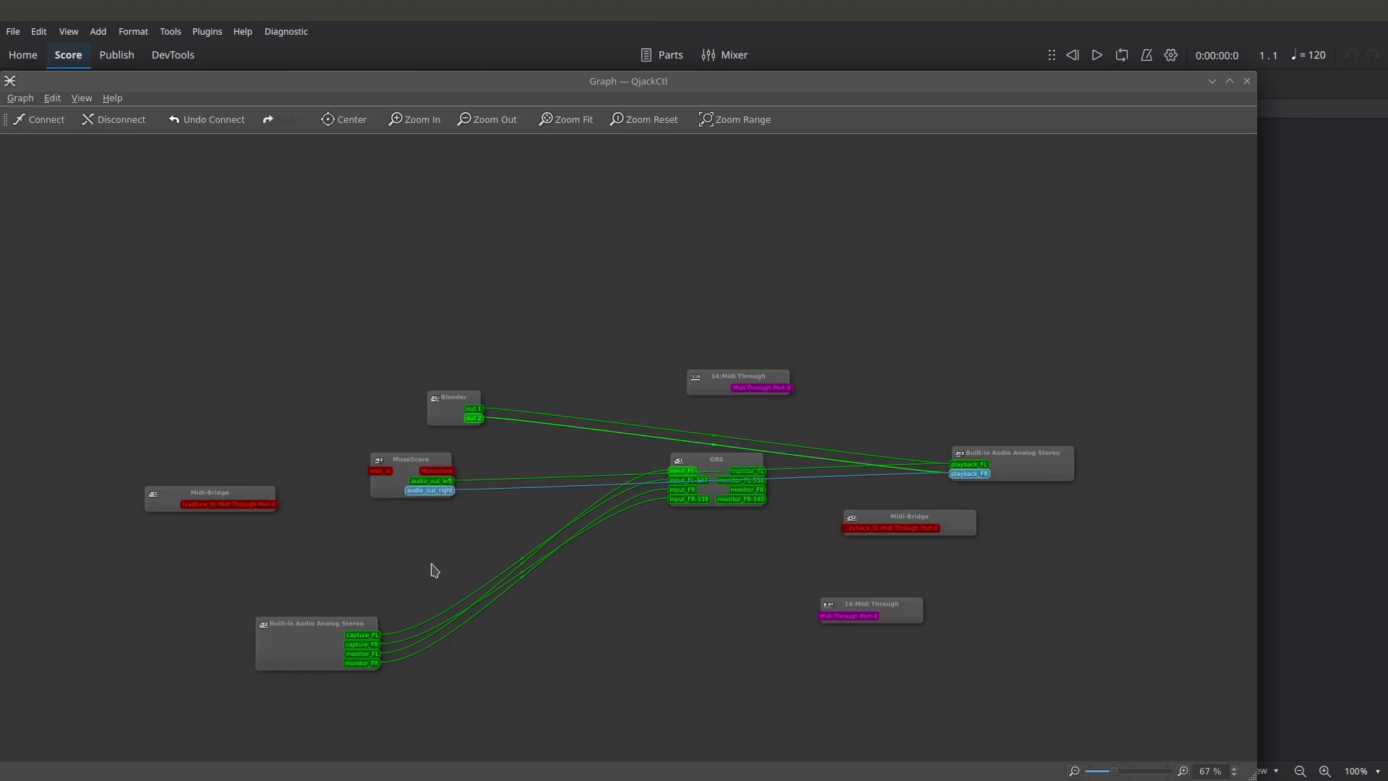
left_click_drag(457, 403, 379, 367)
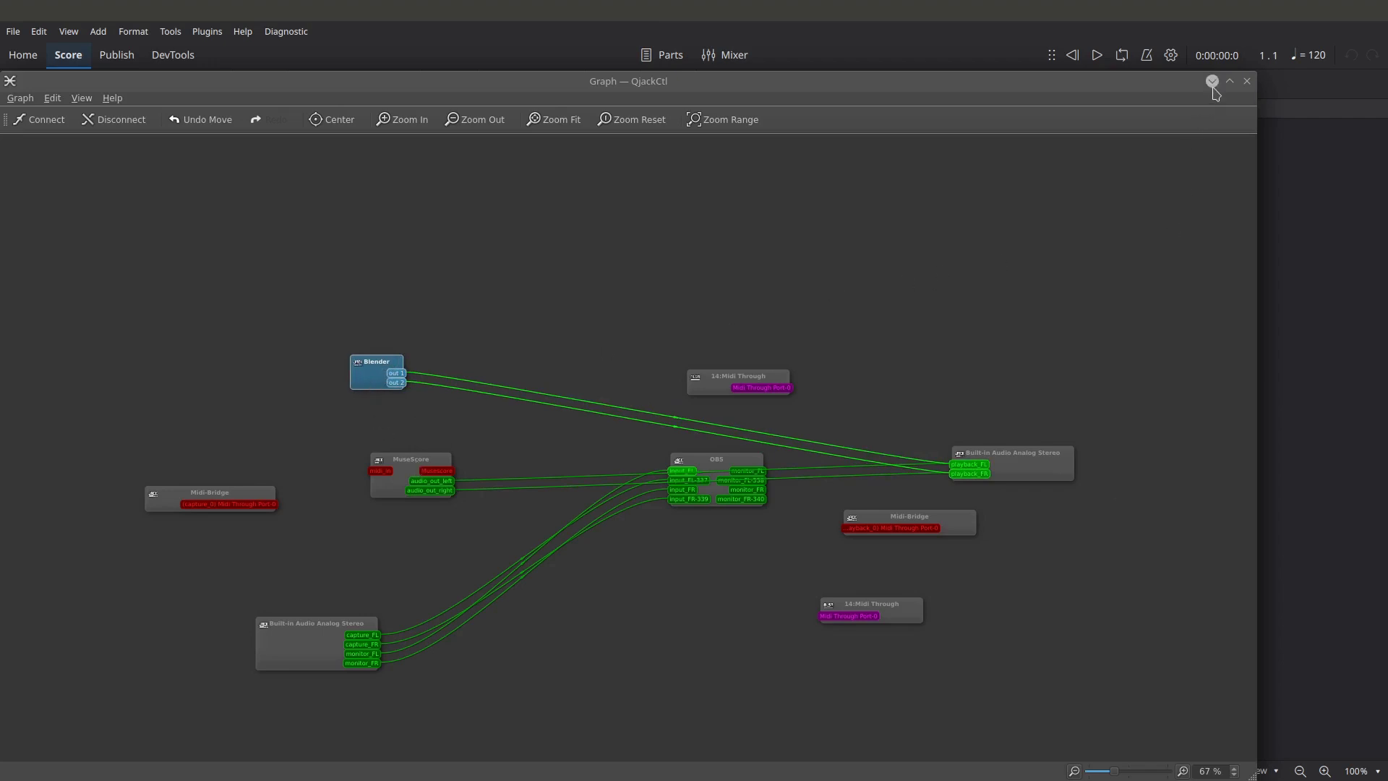
left_click(1246, 81)
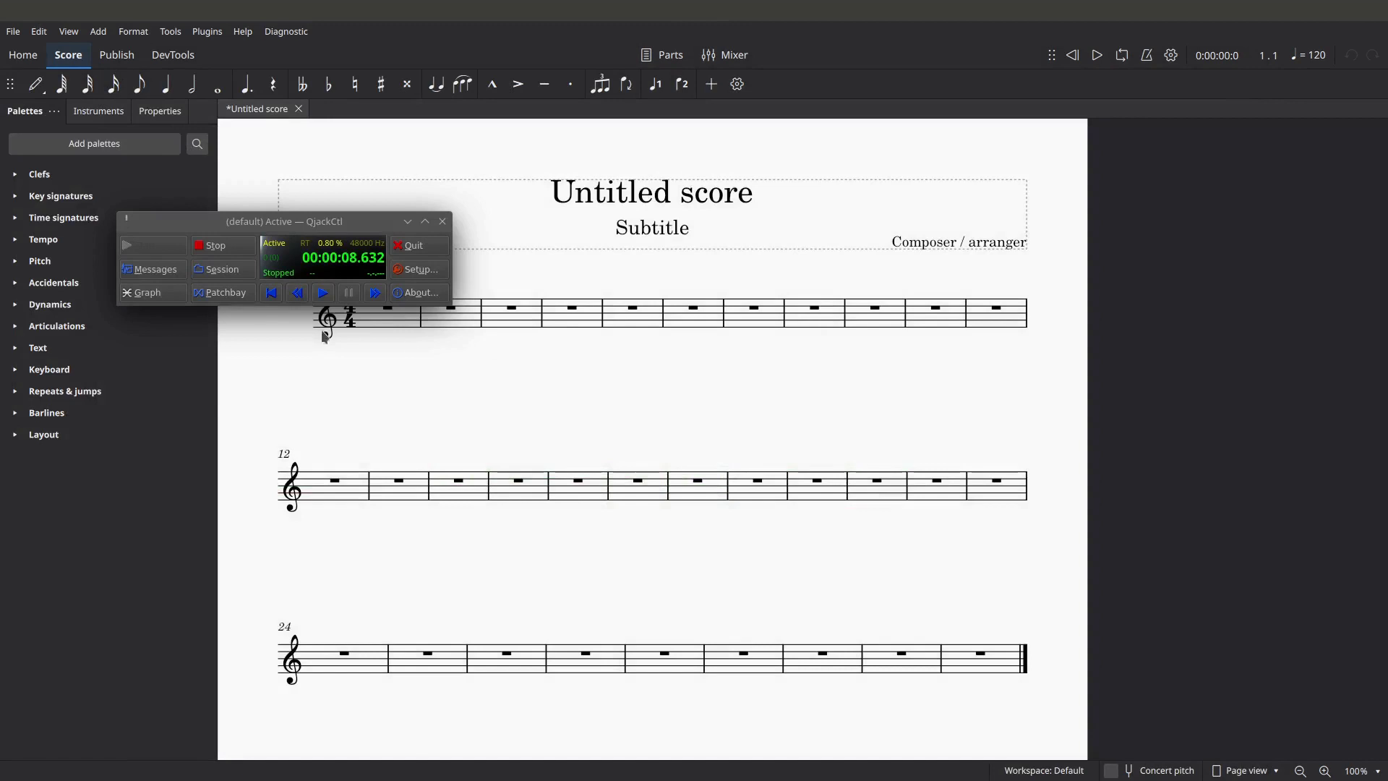
Play the JACK transport briefly, then stop it at 00:00:10.880.
left_click(323, 293)
left_click(347, 293)
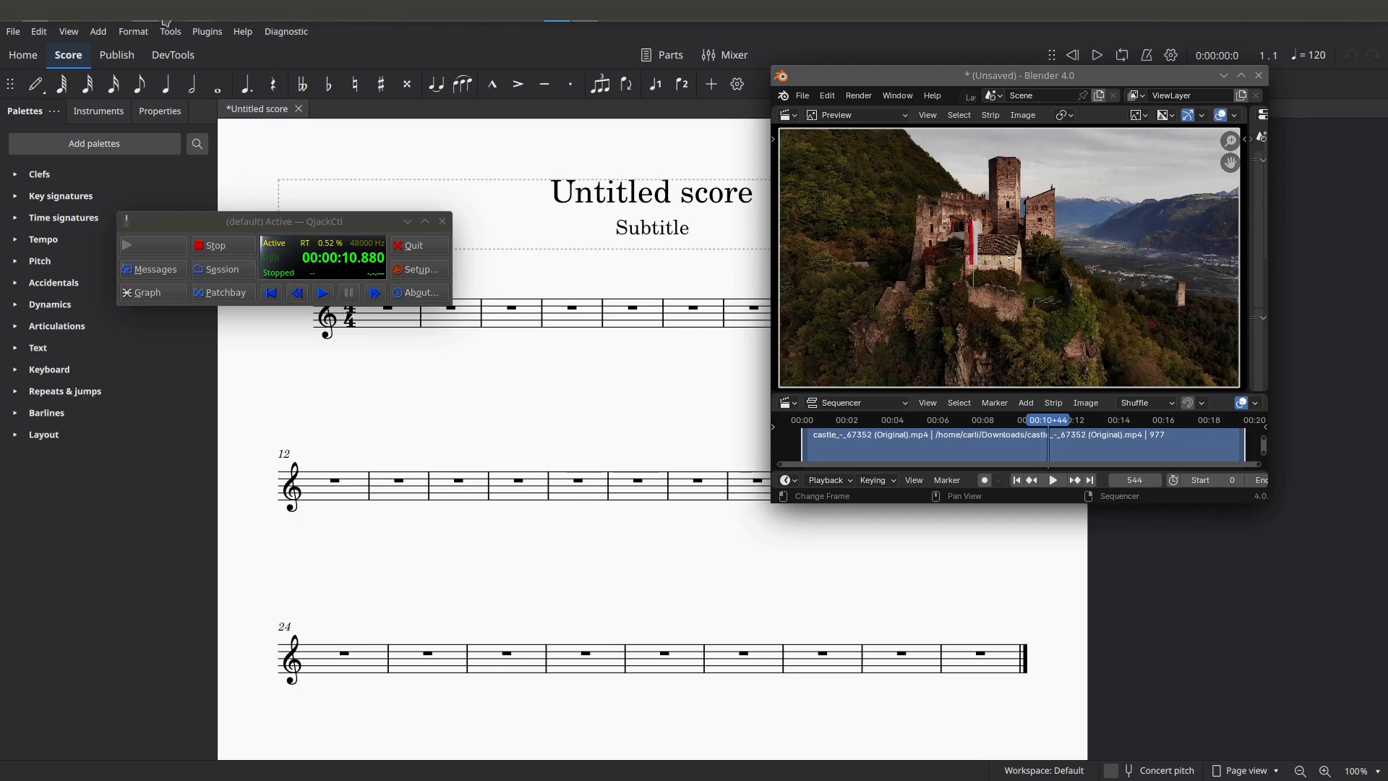
Show the jack-midi support PR #19246 page in Chrome and minimize the covering Blender window.
left_click(63, 10)
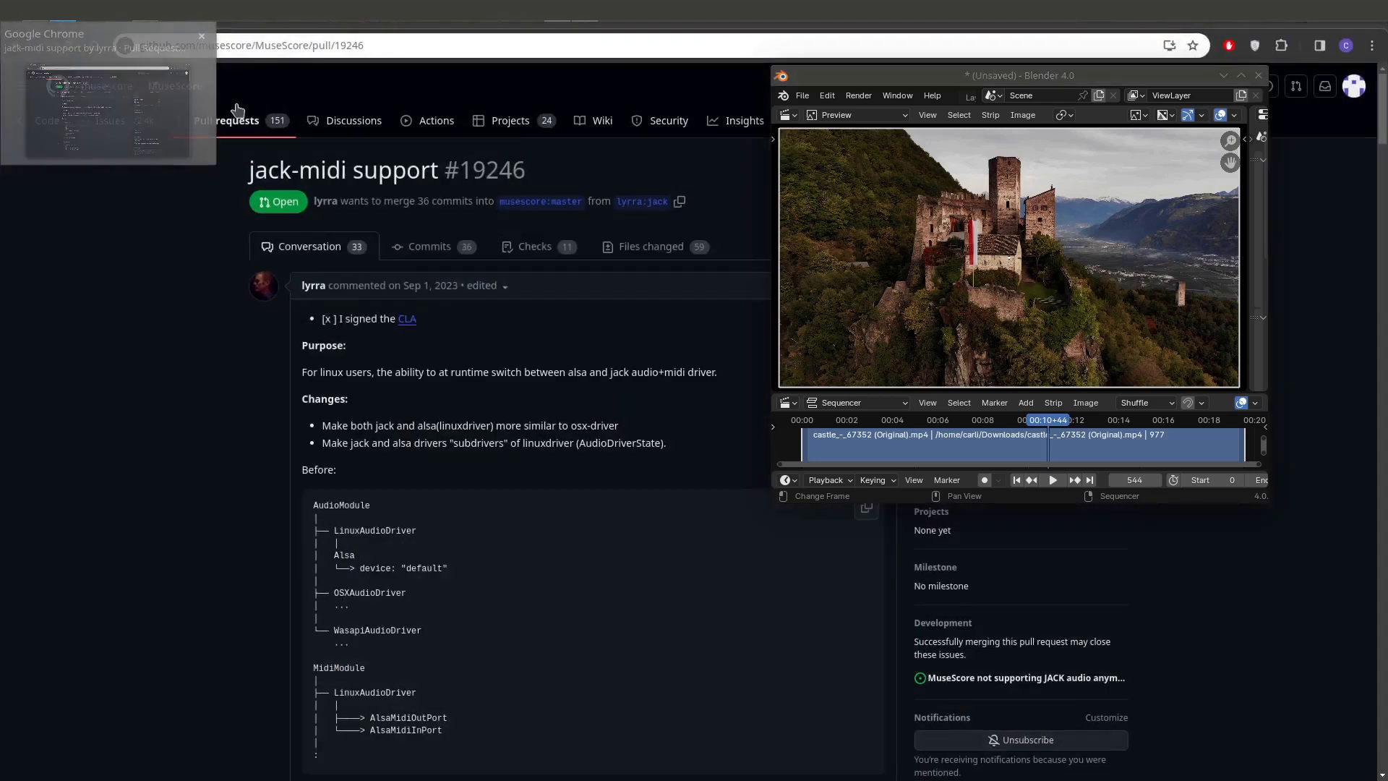
left_click(1223, 75)
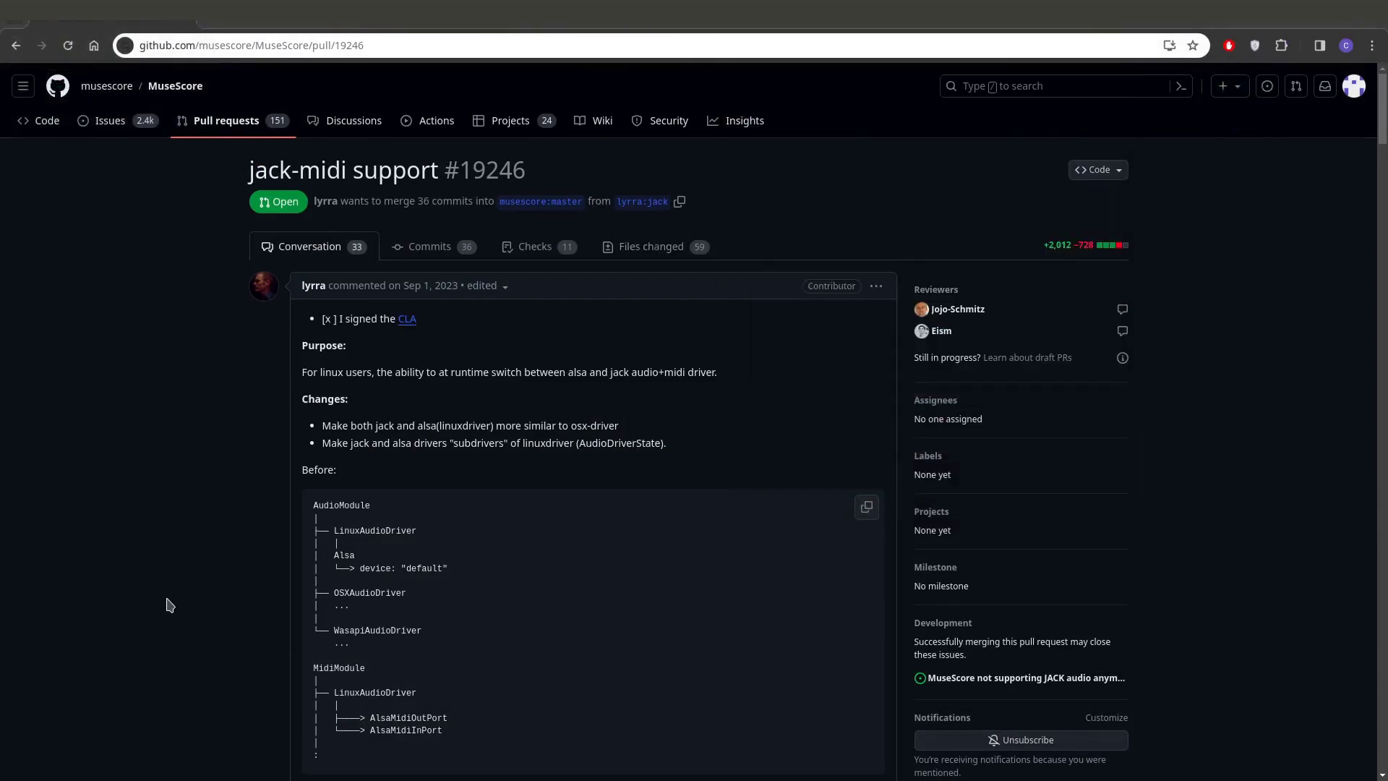
scroll(198, 611, "down", 2)
scroll(200, 612, "up", 2)
scroll(812, 480, "down", 1)
scroll(811, 480, "up", 1)
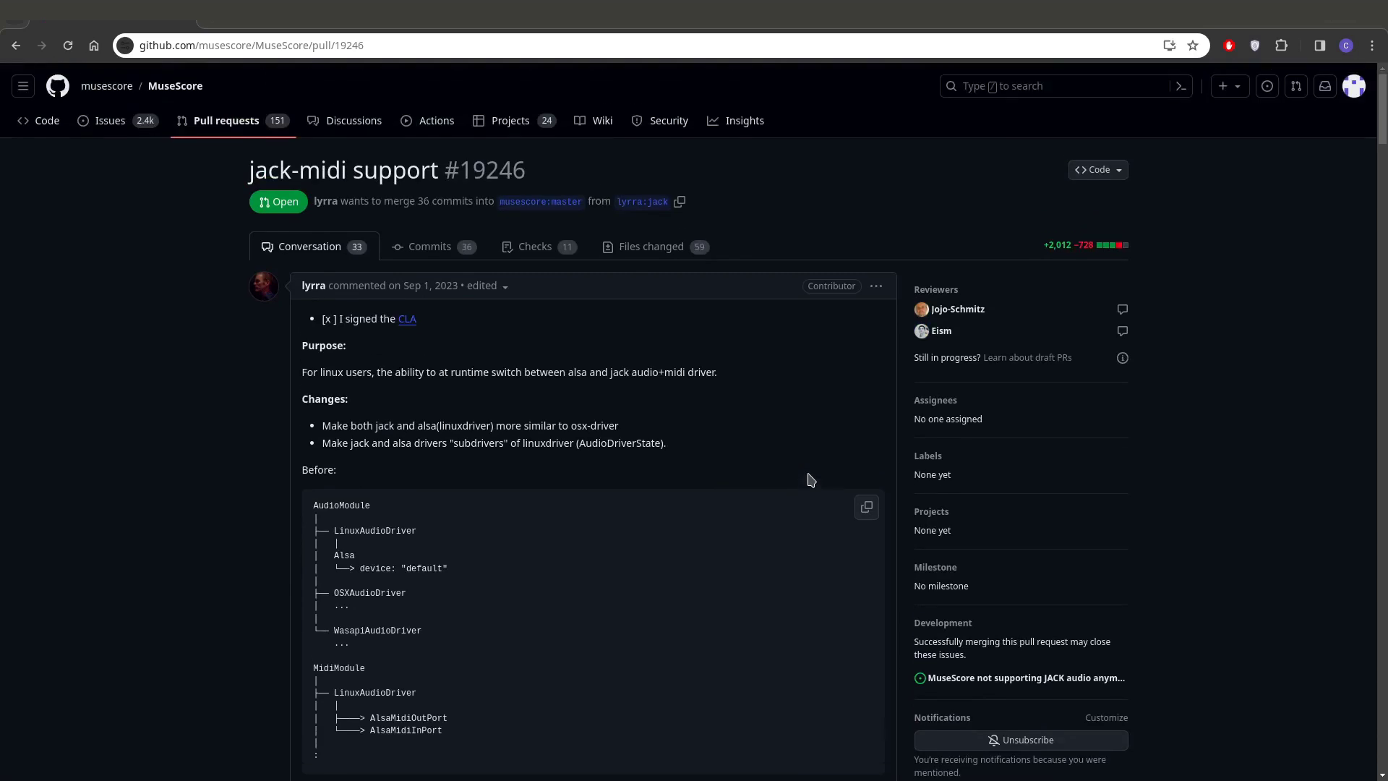